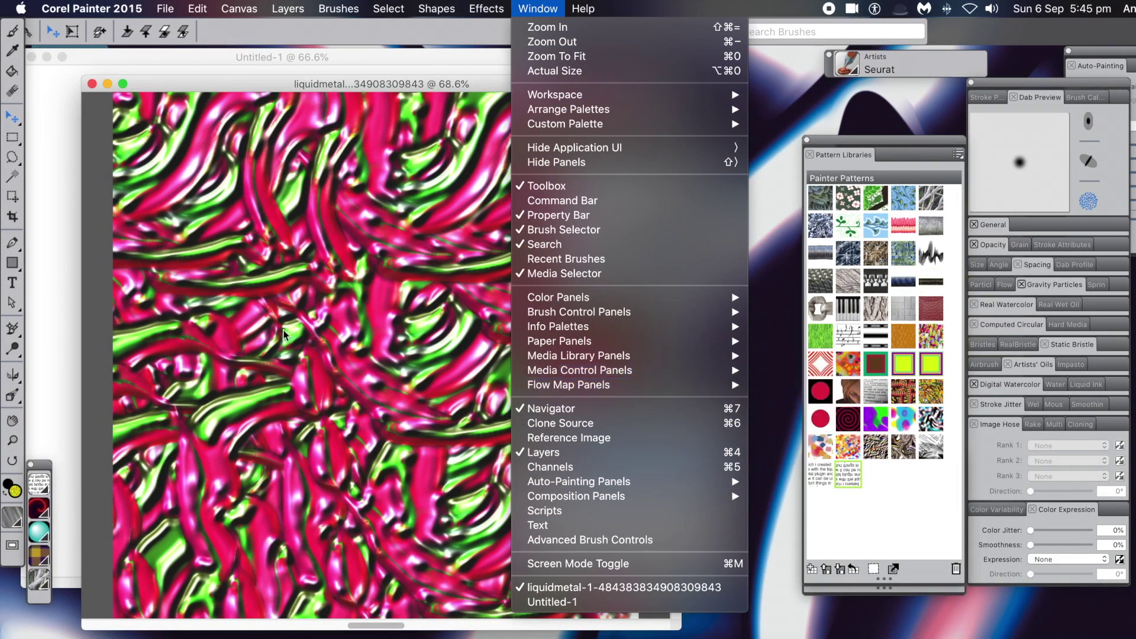
- Capture the liquid metal image as a rectangular-tile pattern named Image 1
{"action": "left_click", "coordinate": [419, 87]}
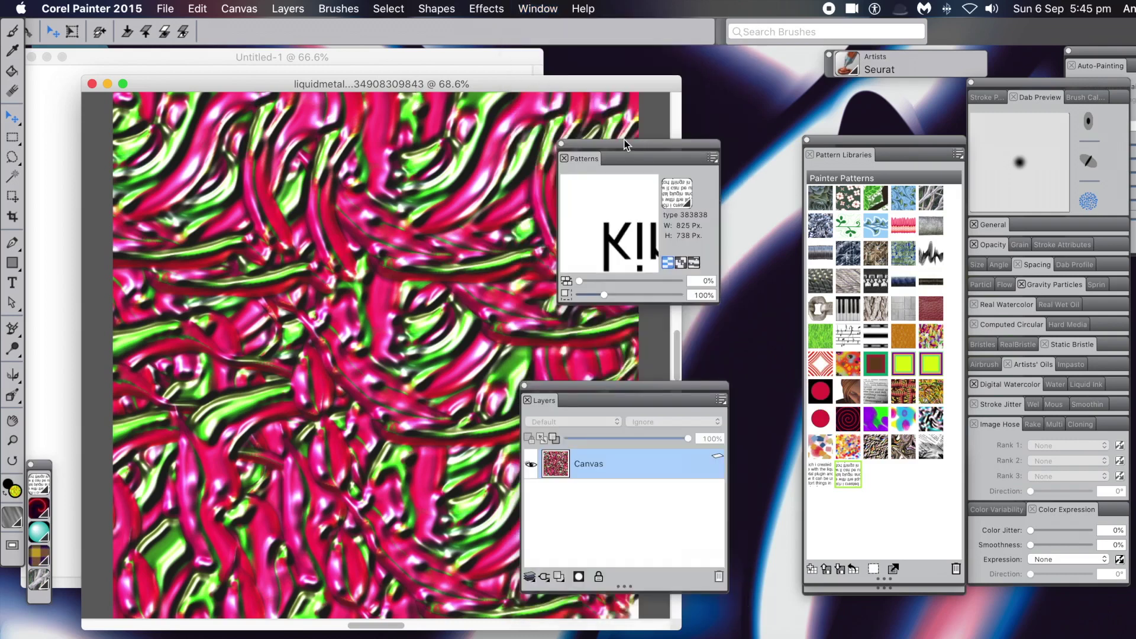
{"action": "left_click", "coordinate": [713, 159]}
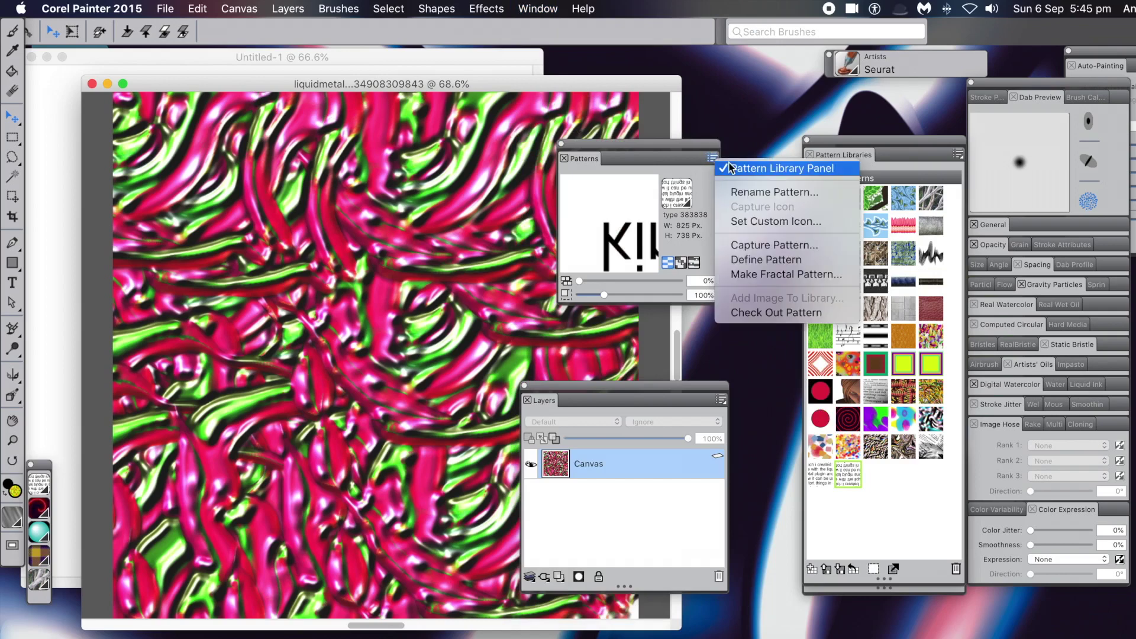
{"action": "left_click", "coordinate": [753, 245]}
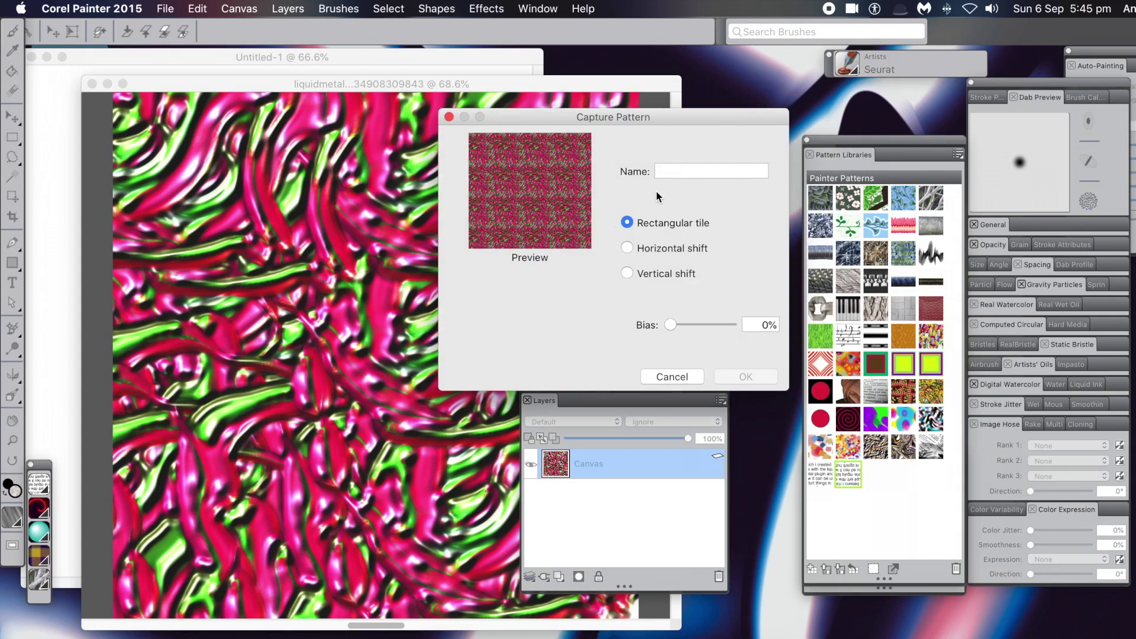
{"action": "left_click", "coordinate": [668, 172]}
{"action": "type", "text": "Image 1"}
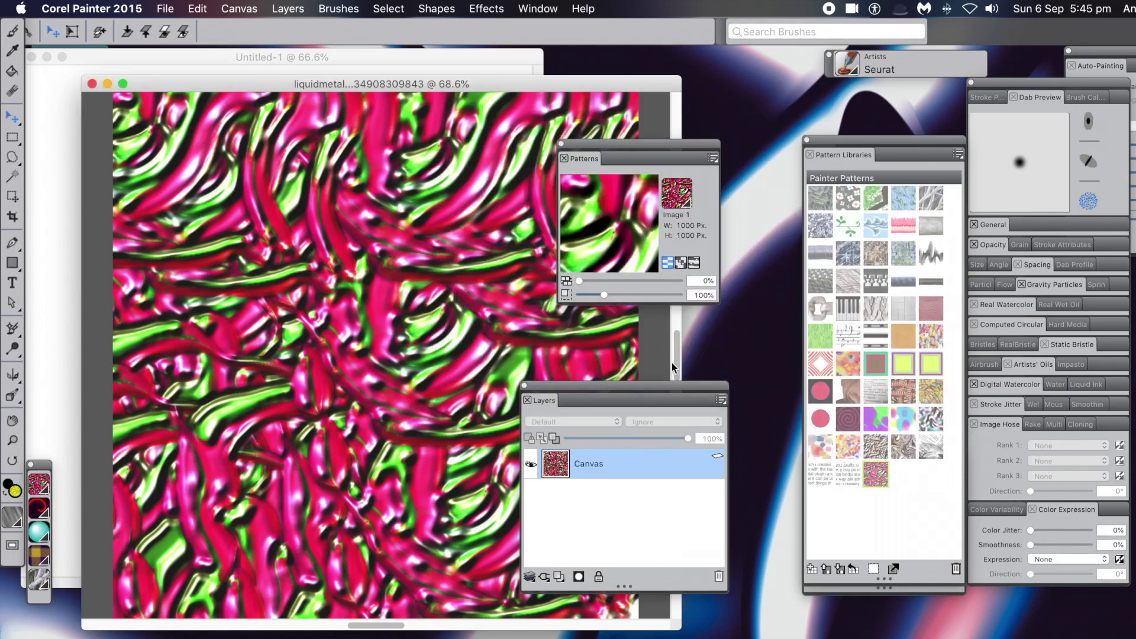
- Add a Liquid Metal dynamic layer to the blank Untitled-1 document, clearing the panels and dialog away from its canvas
{"action": "left_click", "coordinate": [339, 60]}
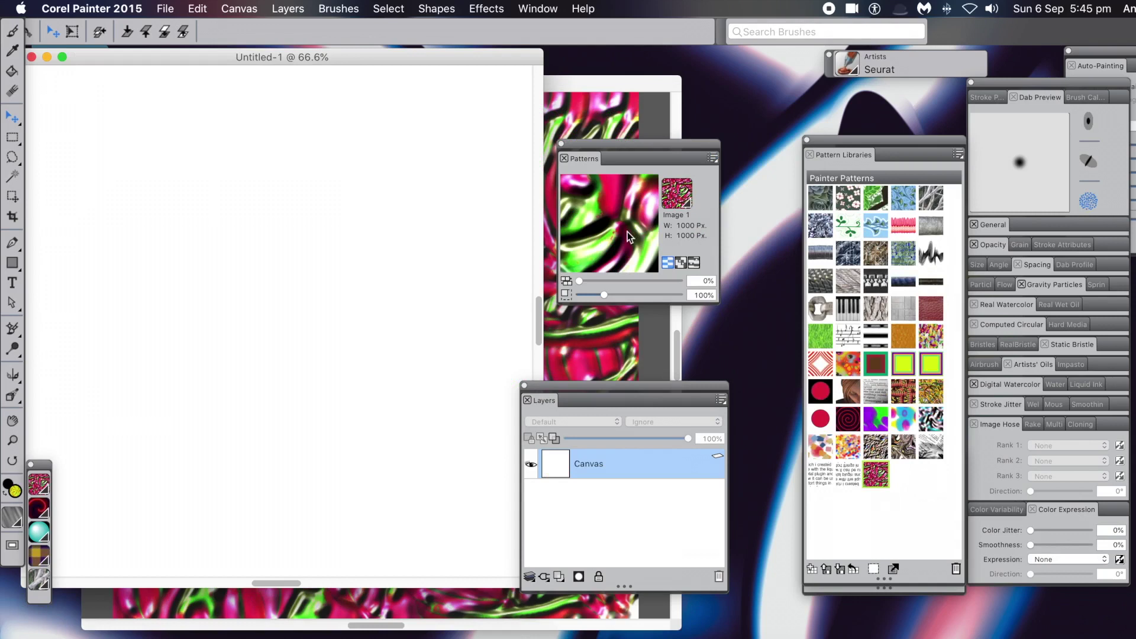
{"action": "left_click_drag", "start_coordinate": [332, 58], "coordinate": [391, 73]}
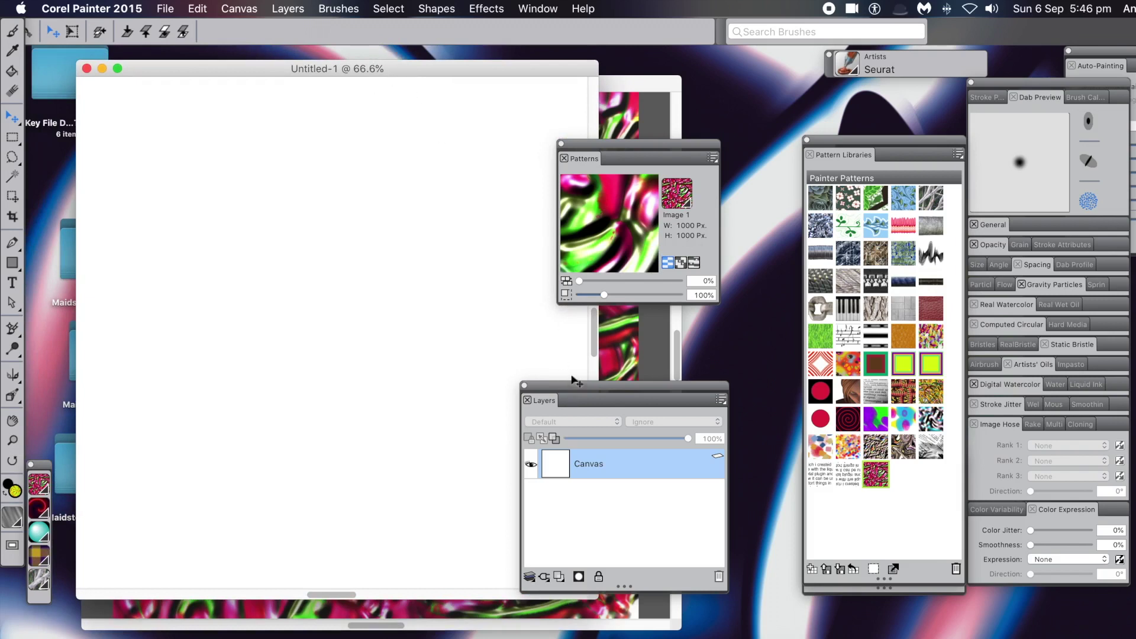
{"action": "left_click_drag", "start_coordinate": [576, 386], "coordinate": [655, 305]}
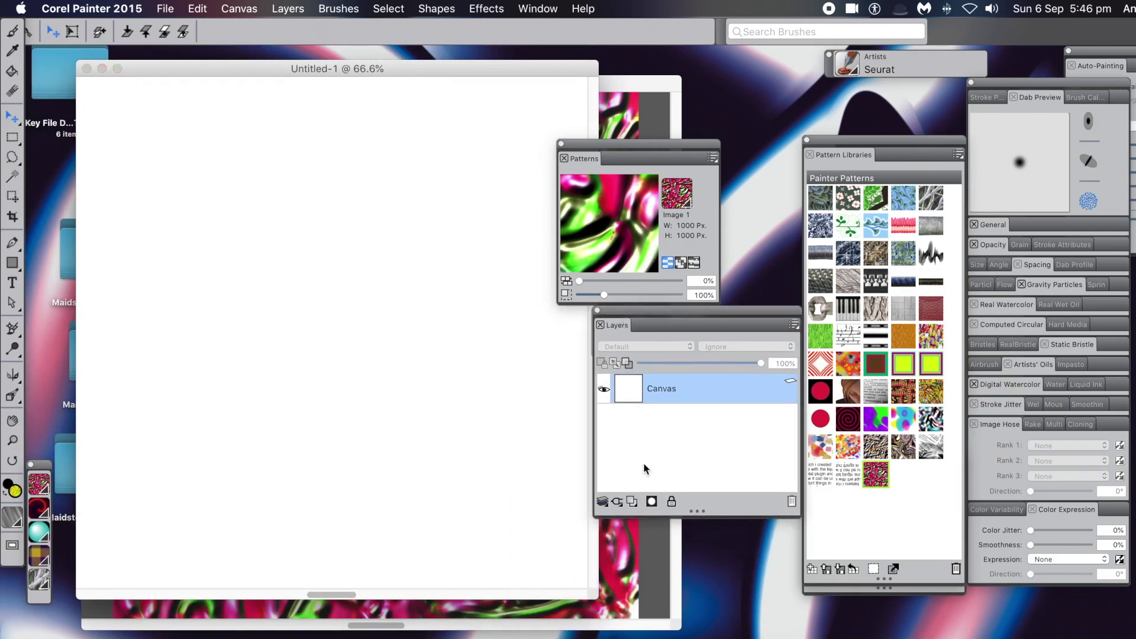
{"action": "left_click", "coordinate": [616, 503]}
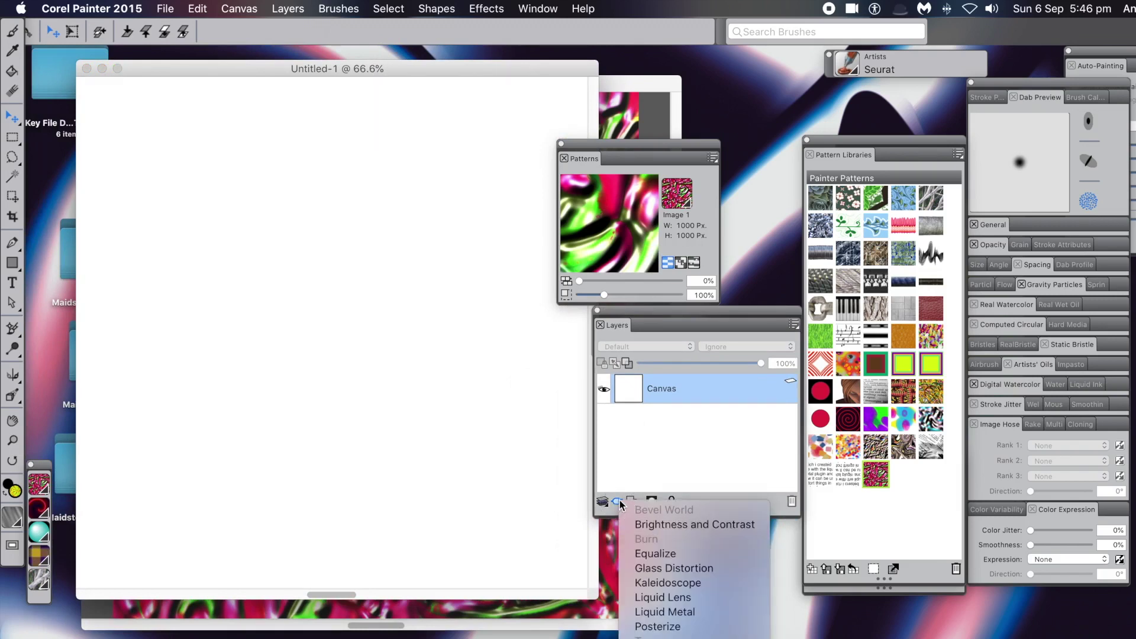
{"action": "left_click", "coordinate": [669, 615]}
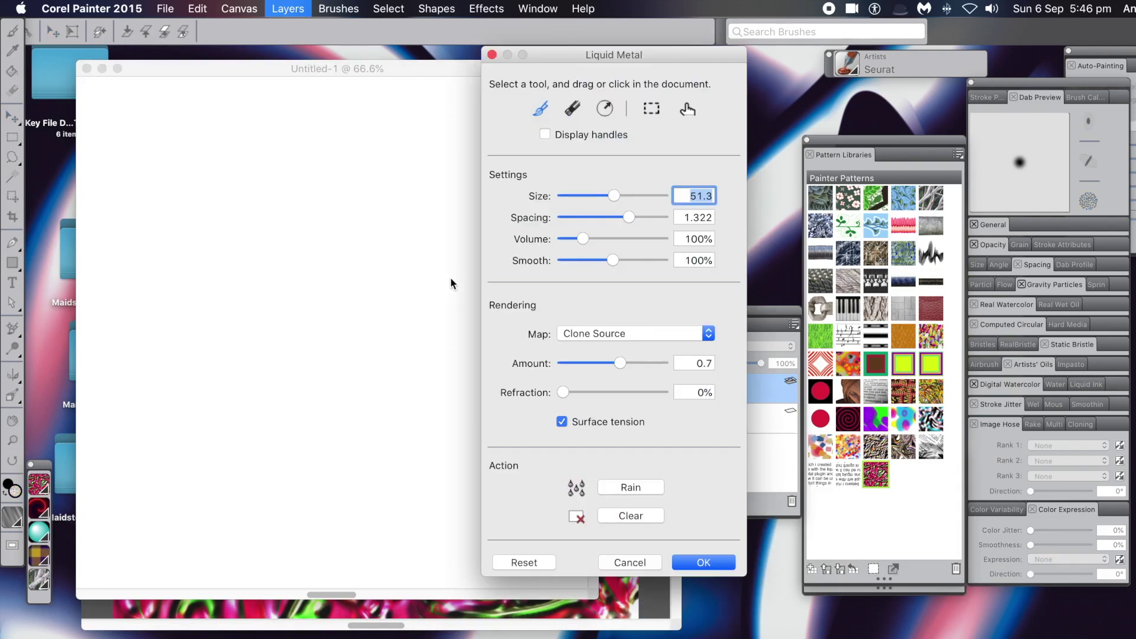
{"action": "left_click_drag", "start_coordinate": [606, 54], "coordinate": [631, 58]}
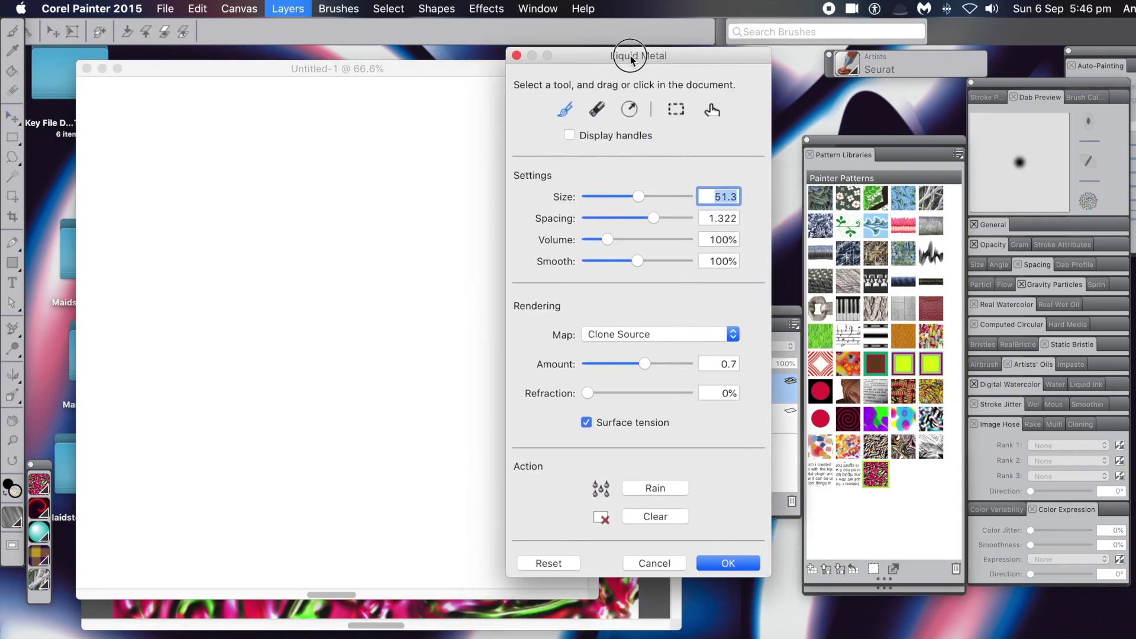
- Draw a circular liquid metal drop of size about 122.7 near the canvas centre, using Clone Source as the map
{"action": "left_click", "coordinate": [631, 111]}
{"action": "left_click", "coordinate": [679, 338]}
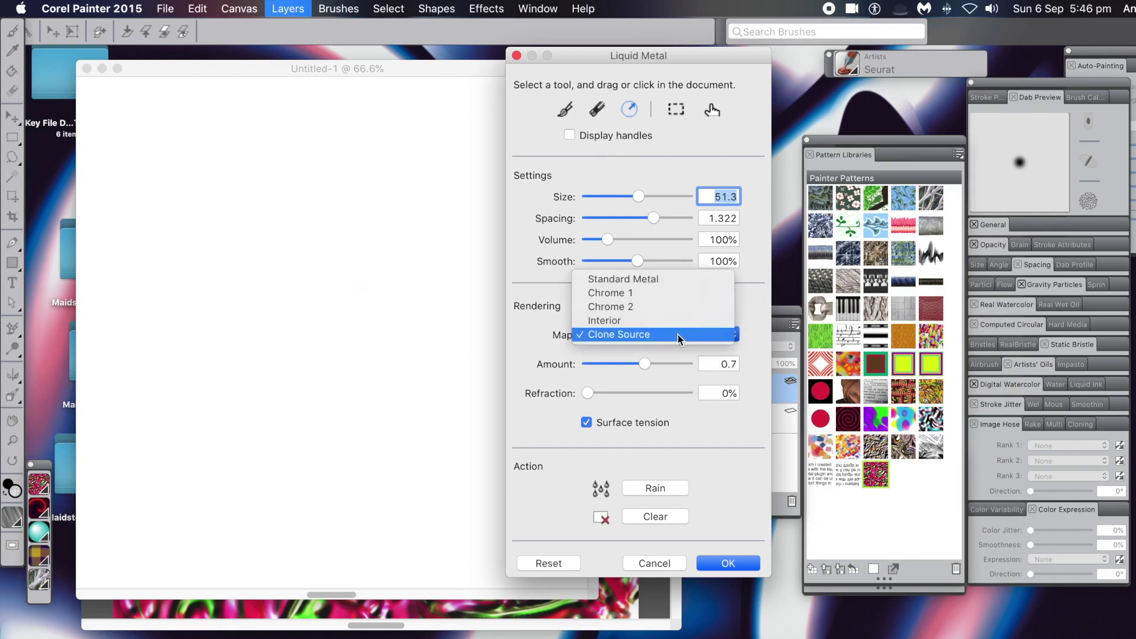
{"action": "left_click", "coordinate": [677, 335]}
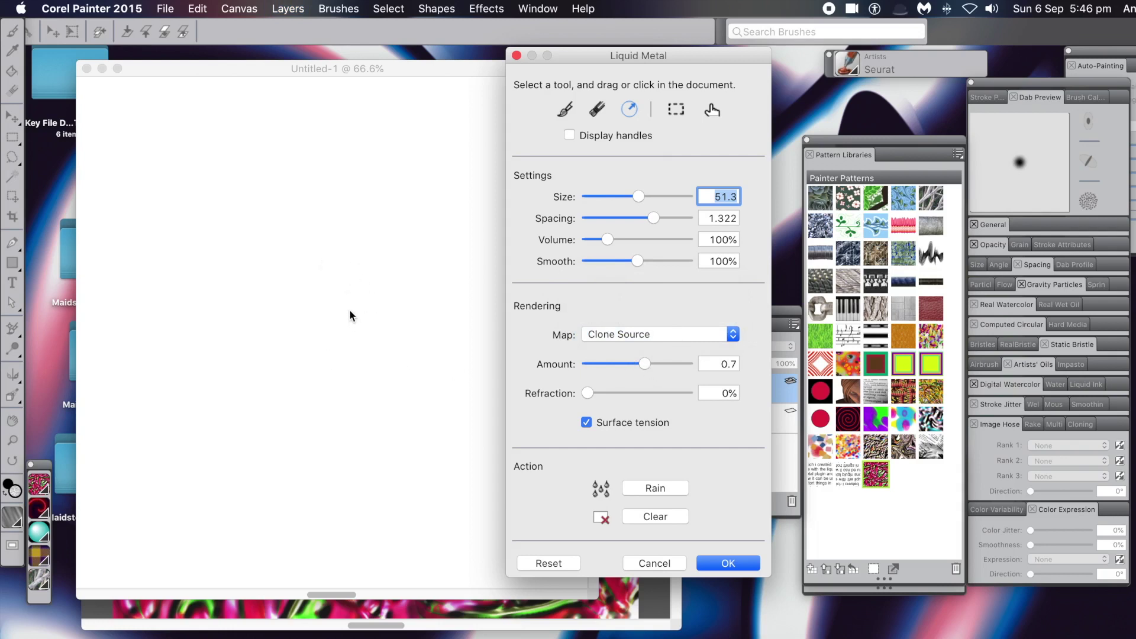
{"action": "left_click_drag", "start_coordinate": [332, 297], "coordinate": [375, 344]}
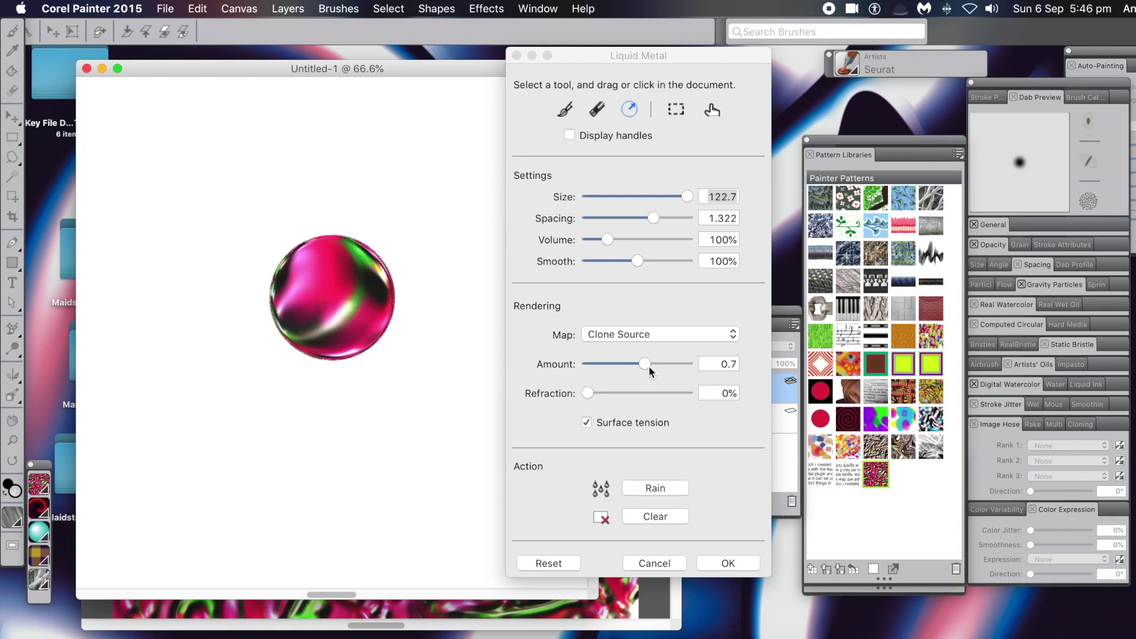
- Try rendering amounts of 0.9 and 3.8 on the drop, then settle on 1.1 with the whole canvas uncovered
{"action": "mouse_move", "coordinate": [645, 364]}
{"action": "left_mouse_down"}
{"action": "mouse_move", "coordinate": [662, 364]}
{"action": "mouse_move", "coordinate": [614, 365]}
{"action": "mouse_move", "coordinate": [680, 367]}
{"action": "mouse_move", "coordinate": [637, 363]}
{"action": "mouse_move", "coordinate": [651, 370]}
{"action": "left_mouse_up"}
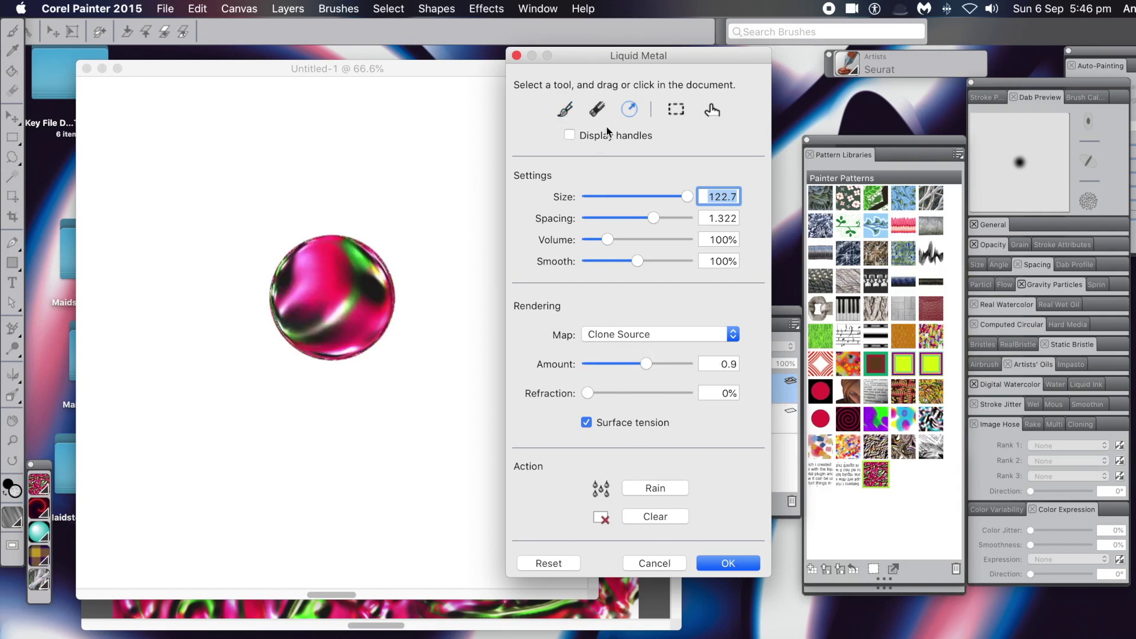
{"action": "left_click_drag", "start_coordinate": [645, 367], "coordinate": [678, 364]}
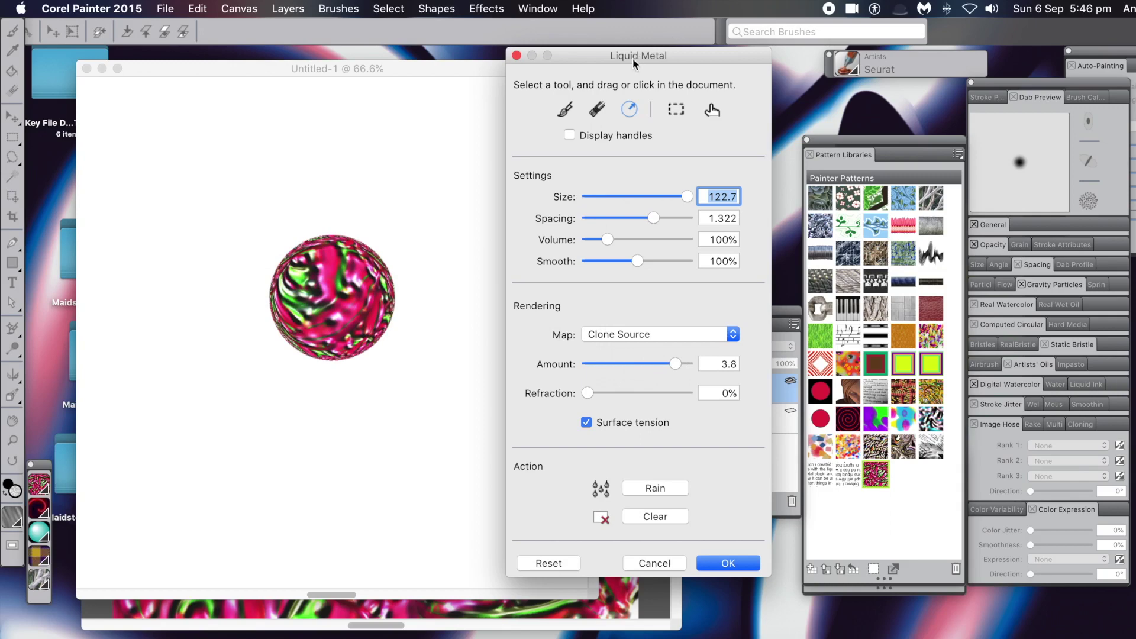
{"action": "left_click_drag", "start_coordinate": [630, 58], "coordinate": [847, 89]}
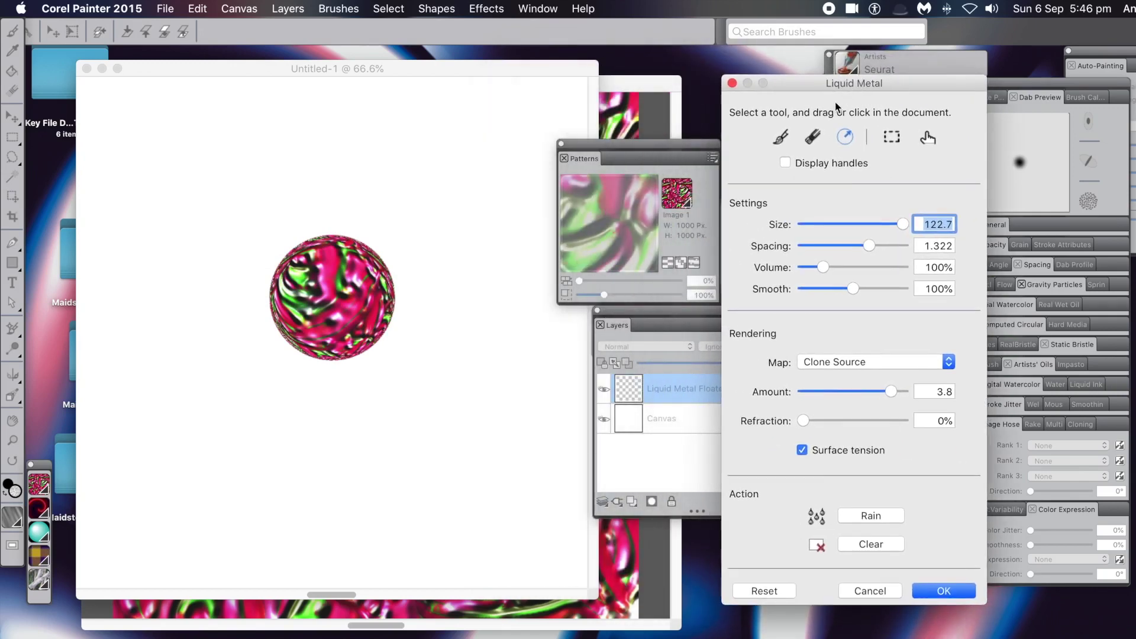
{"action": "left_click_drag", "start_coordinate": [469, 69], "coordinate": [512, 95]}
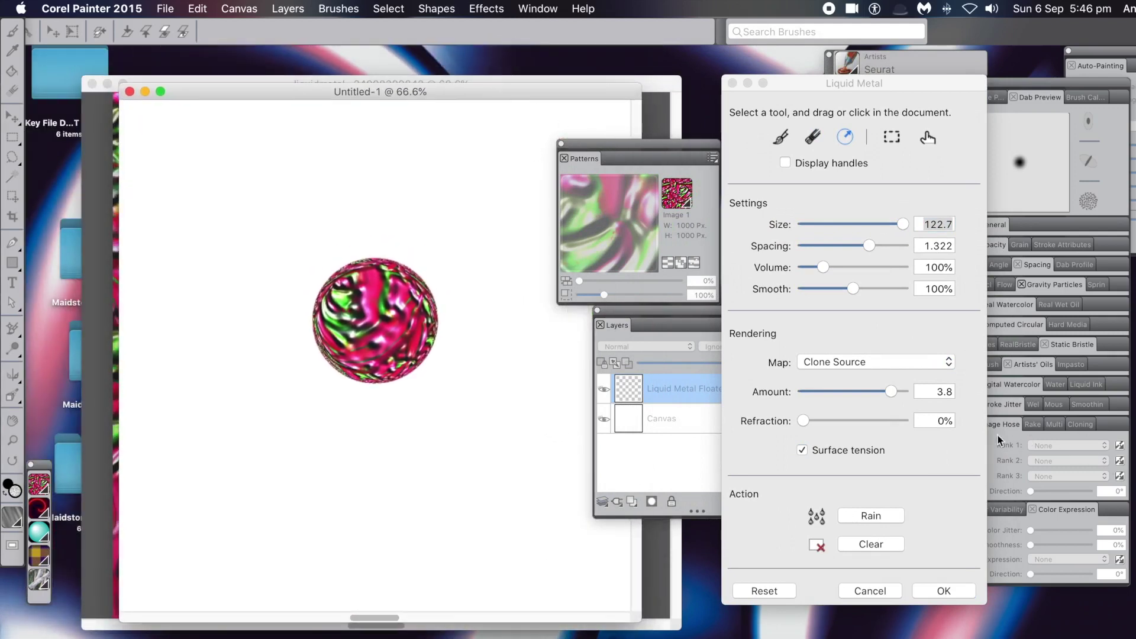
{"action": "left_click_drag", "start_coordinate": [889, 392], "coordinate": [863, 392]}
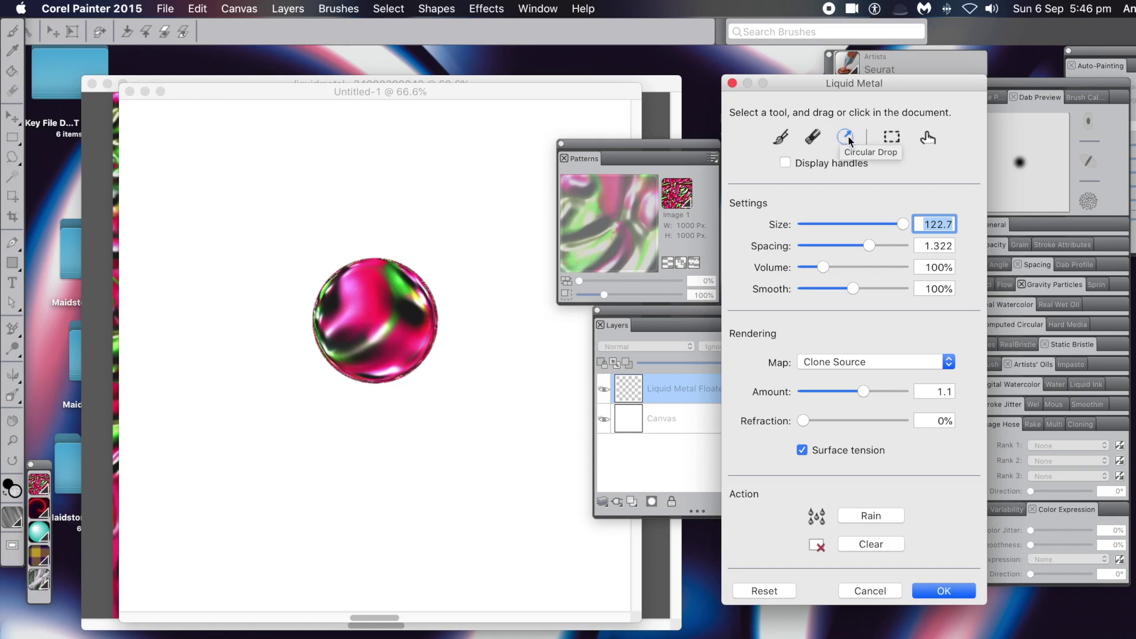
- Move the large drop slightly down and add a circular drop of size about 54.2 at its lower-left edge
{"action": "left_click", "coordinate": [928, 138]}
{"action": "mouse_move", "coordinate": [365, 348]}
{"action": "left_mouse_down"}
{"action": "mouse_move", "coordinate": [367, 337]}
{"action": "mouse_move", "coordinate": [358, 394]}
{"action": "mouse_move", "coordinate": [376, 373]}
{"action": "mouse_move", "coordinate": [392, 287]}
{"action": "mouse_move", "coordinate": [370, 314]}
{"action": "mouse_move", "coordinate": [379, 340]}
{"action": "left_mouse_up"}
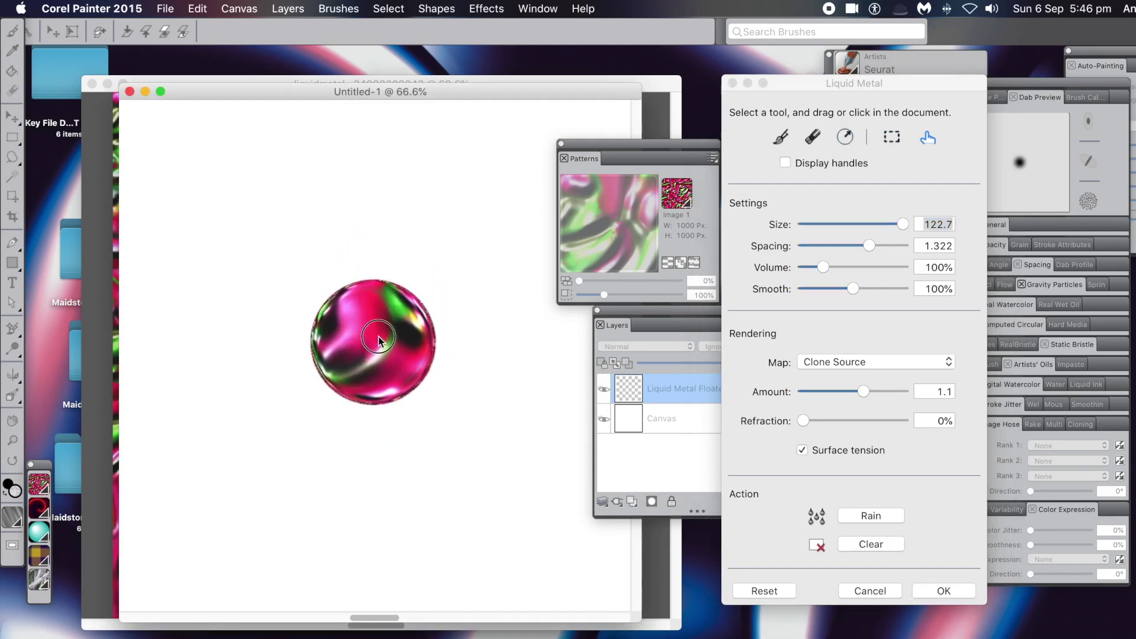
{"action": "left_click", "coordinate": [846, 138]}
{"action": "left_click_drag", "start_coordinate": [322, 392], "coordinate": [339, 416]}
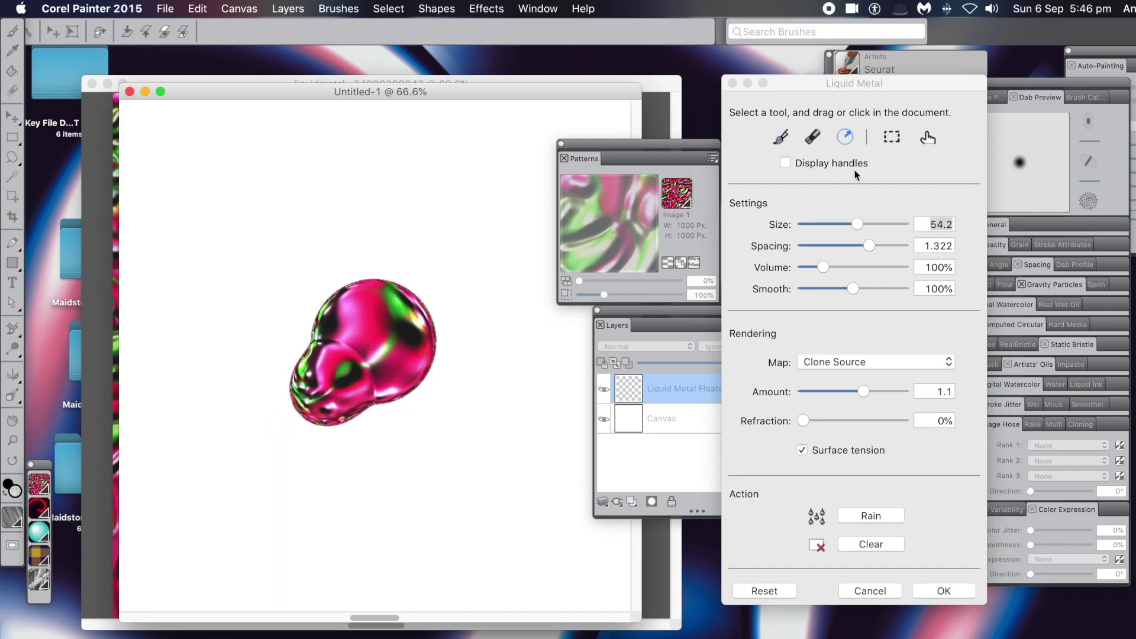
- Build two legs of small chained drops below the large drop and set the rendering amount to 0.7
{"action": "left_click", "coordinate": [927, 140]}
{"action": "left_click_drag", "start_coordinate": [344, 370], "coordinate": [290, 494]}
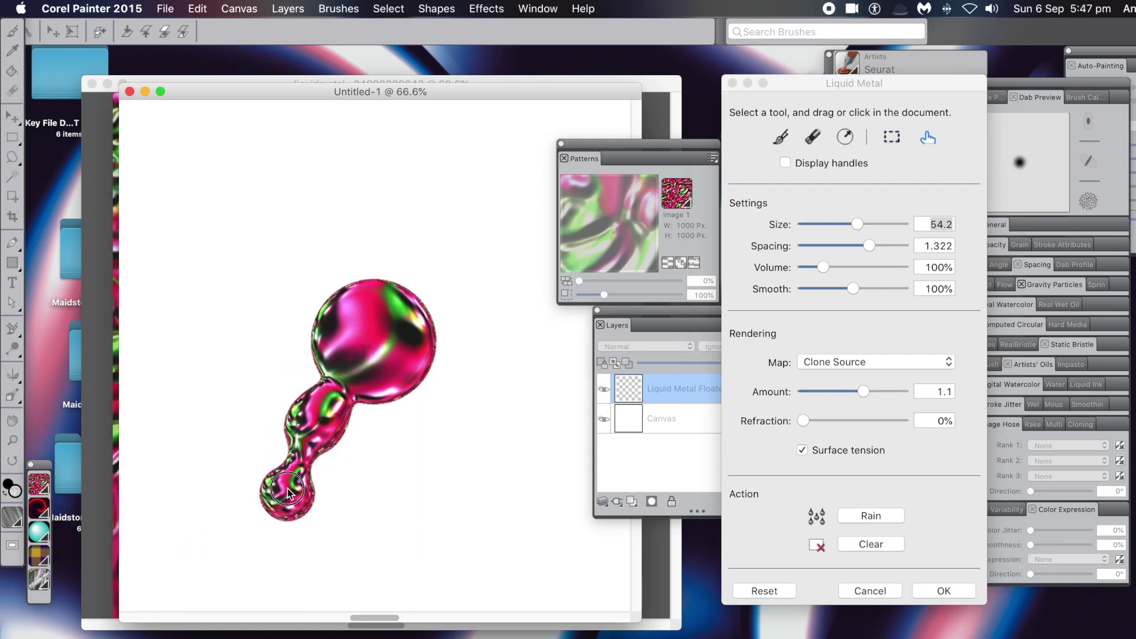
{"action": "mouse_move", "coordinate": [289, 494]}
{"action": "left_mouse_down"}
{"action": "mouse_move", "coordinate": [296, 552]}
{"action": "mouse_move", "coordinate": [273, 560]}
{"action": "mouse_move", "coordinate": [307, 565]}
{"action": "left_mouse_up"}
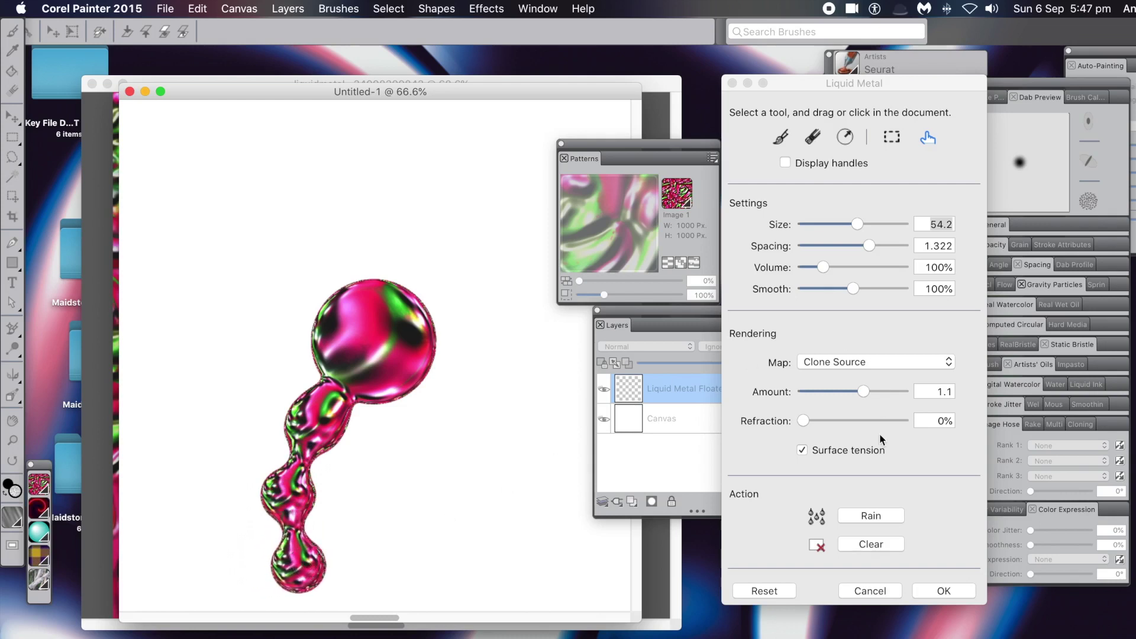
{"action": "left_click_drag", "start_coordinate": [866, 393], "coordinate": [861, 392]}
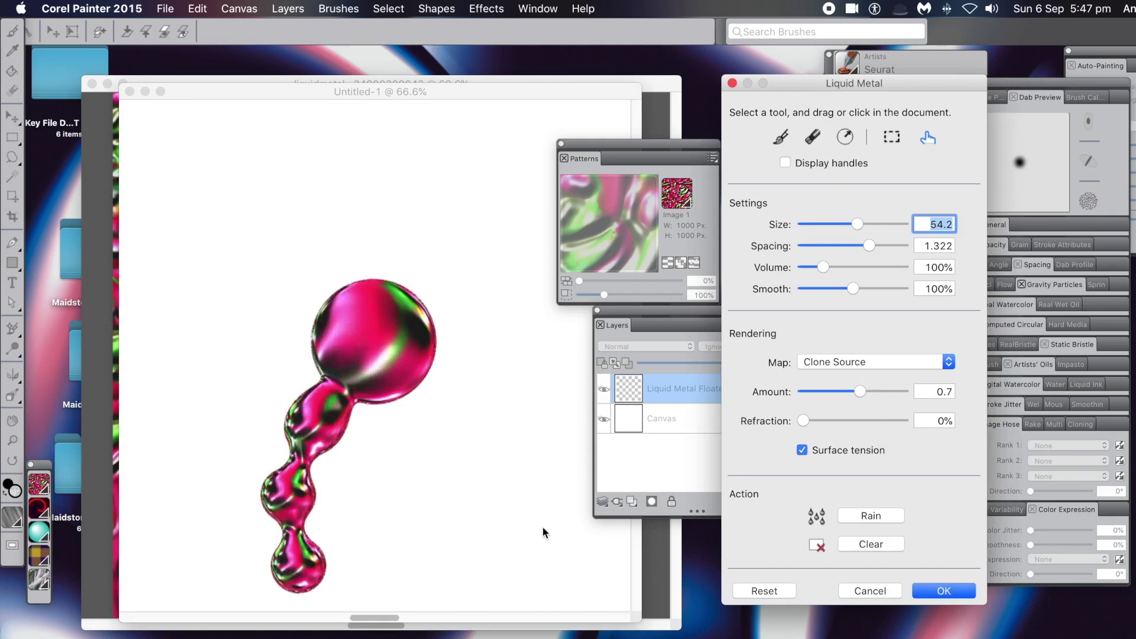
{"action": "mouse_move", "coordinate": [296, 556]}
{"action": "left_mouse_down"}
{"action": "mouse_move", "coordinate": [368, 520]}
{"action": "mouse_move", "coordinate": [399, 379]}
{"action": "mouse_move", "coordinate": [413, 468]}
{"action": "mouse_move", "coordinate": [385, 487]}
{"action": "mouse_move", "coordinate": [395, 491]}
{"action": "mouse_move", "coordinate": [372, 537]}
{"action": "mouse_move", "coordinate": [331, 566]}
{"action": "mouse_move", "coordinate": [371, 579]}
{"action": "left_mouse_up"}
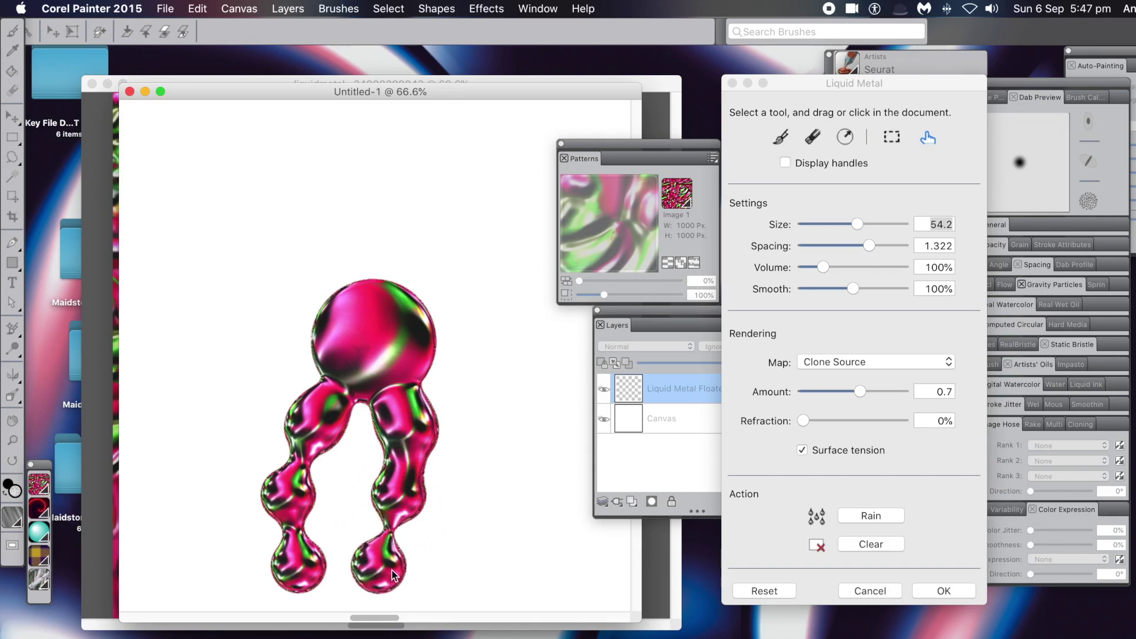
- Add bent arms of small drops on both sides of the body and a neck topped with two horns
{"action": "left_click_drag", "start_coordinate": [340, 409], "coordinate": [288, 288]}
{"action": "mouse_move", "coordinate": [295, 287]}
{"action": "left_mouse_down"}
{"action": "mouse_move", "coordinate": [222, 279]}
{"action": "mouse_move", "coordinate": [229, 248]}
{"action": "mouse_move", "coordinate": [214, 331]}
{"action": "mouse_move", "coordinate": [254, 337]}
{"action": "mouse_move", "coordinate": [228, 328]}
{"action": "mouse_move", "coordinate": [239, 320]}
{"action": "mouse_move", "coordinate": [237, 331]}
{"action": "left_mouse_up"}
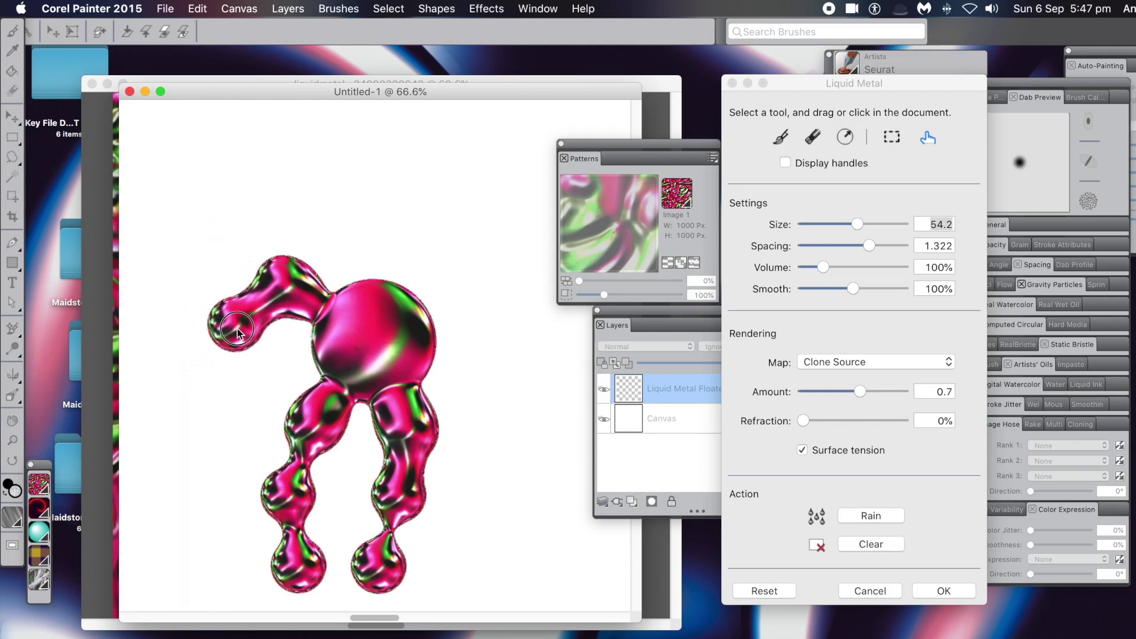
{"action": "mouse_move", "coordinate": [237, 335]}
{"action": "left_mouse_down"}
{"action": "mouse_move", "coordinate": [209, 396]}
{"action": "mouse_move", "coordinate": [205, 473]}
{"action": "left_mouse_up"}
{"action": "mouse_move", "coordinate": [355, 379]}
{"action": "left_mouse_down"}
{"action": "mouse_move", "coordinate": [394, 363]}
{"action": "mouse_move", "coordinate": [464, 284]}
{"action": "mouse_move", "coordinate": [514, 330]}
{"action": "mouse_move", "coordinate": [543, 402]}
{"action": "mouse_move", "coordinate": [547, 480]}
{"action": "left_mouse_up"}
{"action": "mouse_move", "coordinate": [387, 346]}
{"action": "left_mouse_down"}
{"action": "mouse_move", "coordinate": [368, 290]}
{"action": "mouse_move", "coordinate": [381, 260]}
{"action": "mouse_move", "coordinate": [370, 256]}
{"action": "mouse_move", "coordinate": [364, 207]}
{"action": "mouse_move", "coordinate": [357, 248]}
{"action": "mouse_move", "coordinate": [371, 261]}
{"action": "mouse_move", "coordinate": [357, 237]}
{"action": "mouse_move", "coordinate": [369, 226]}
{"action": "mouse_move", "coordinate": [364, 241]}
{"action": "mouse_move", "coordinate": [302, 216]}
{"action": "mouse_move", "coordinate": [308, 203]}
{"action": "mouse_move", "coordinate": [408, 186]}
{"action": "left_mouse_up"}
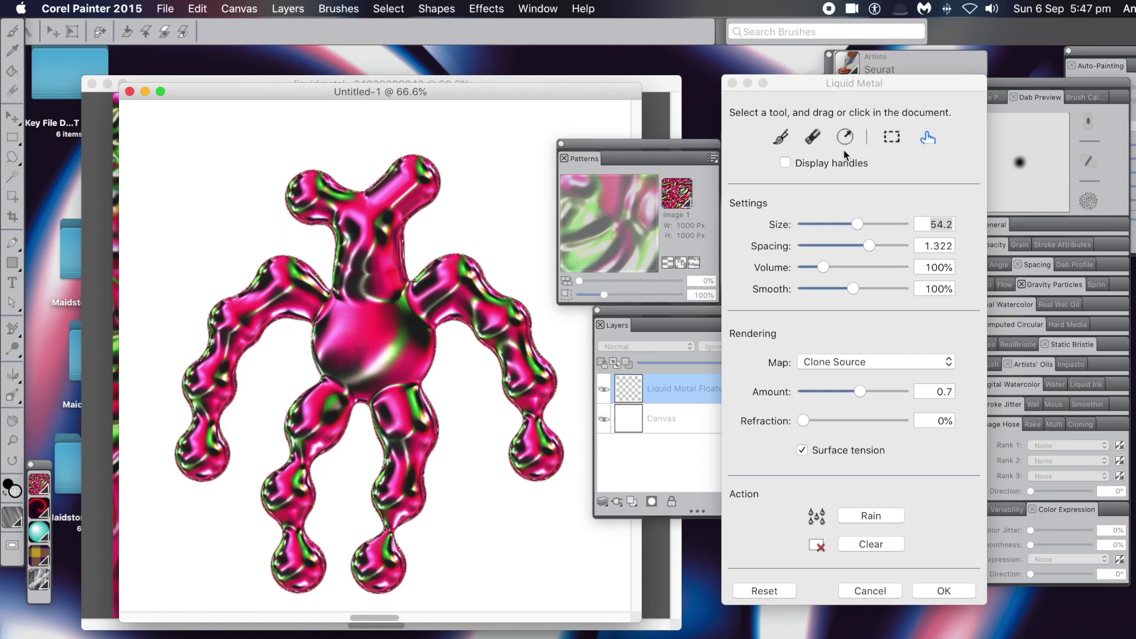
- Erase two eye holes in the figure's head, sized about 17.8 and 16.7, and apply the Liquid Metal settings
{"action": "left_click", "coordinate": [813, 138]}
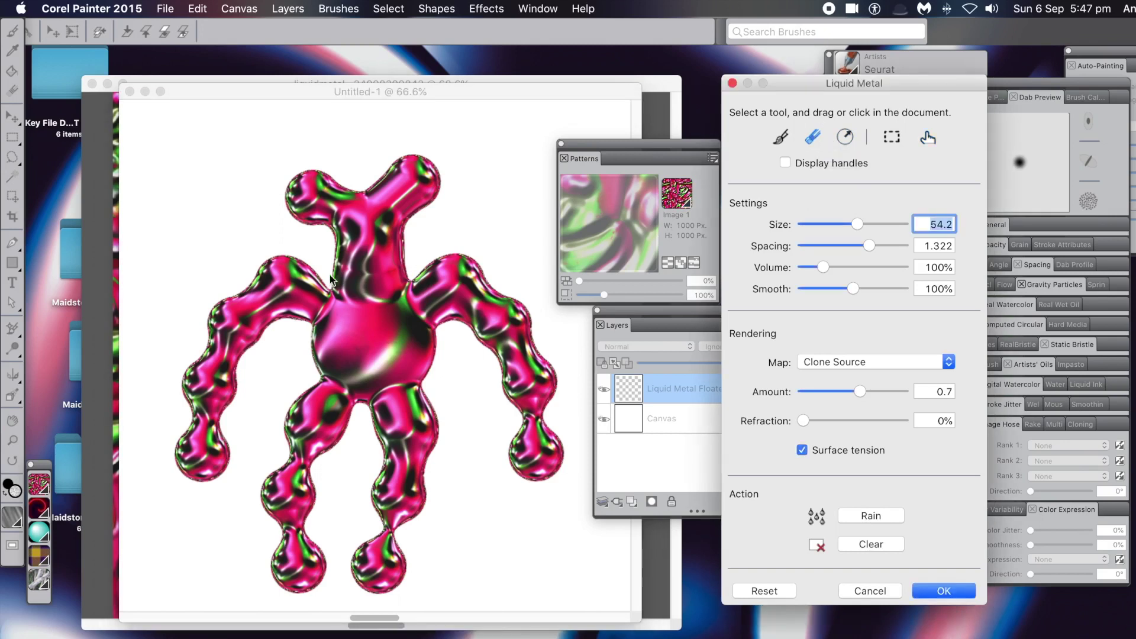
{"action": "left_click", "coordinate": [357, 251]}
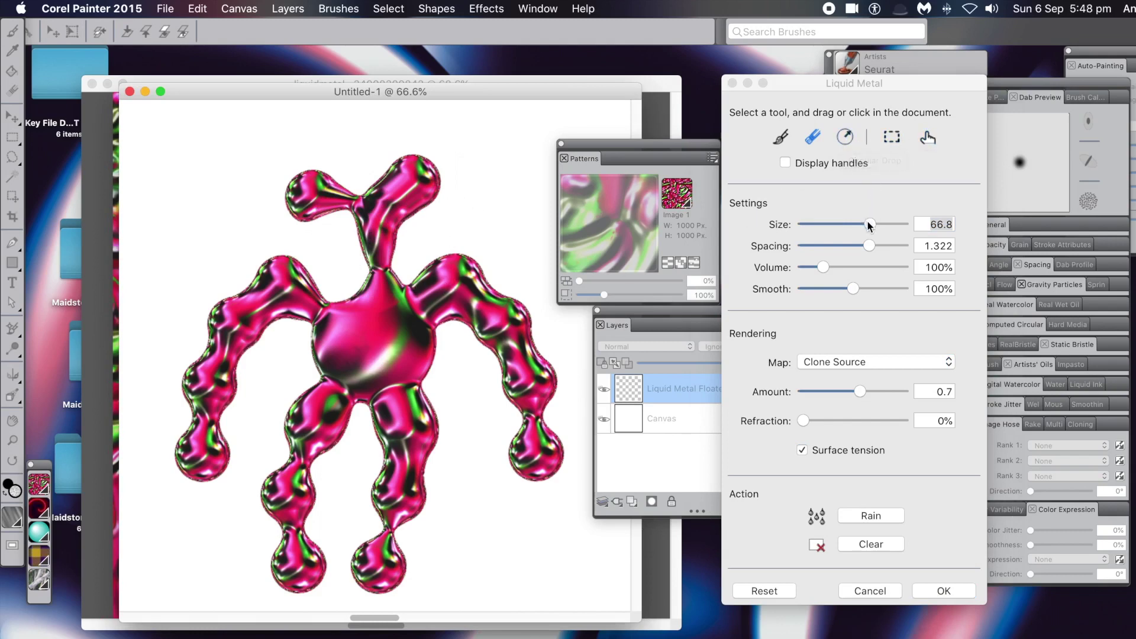
{"action": "left_click_drag", "start_coordinate": [870, 225], "coordinate": [820, 219]}
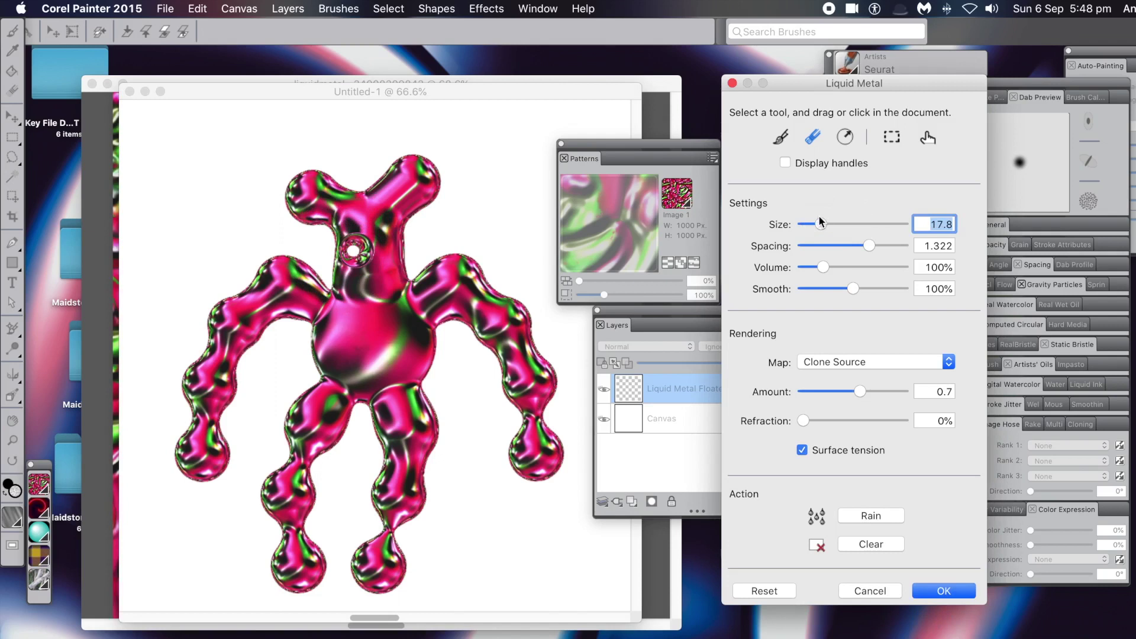
{"action": "left_click", "coordinate": [383, 252]}
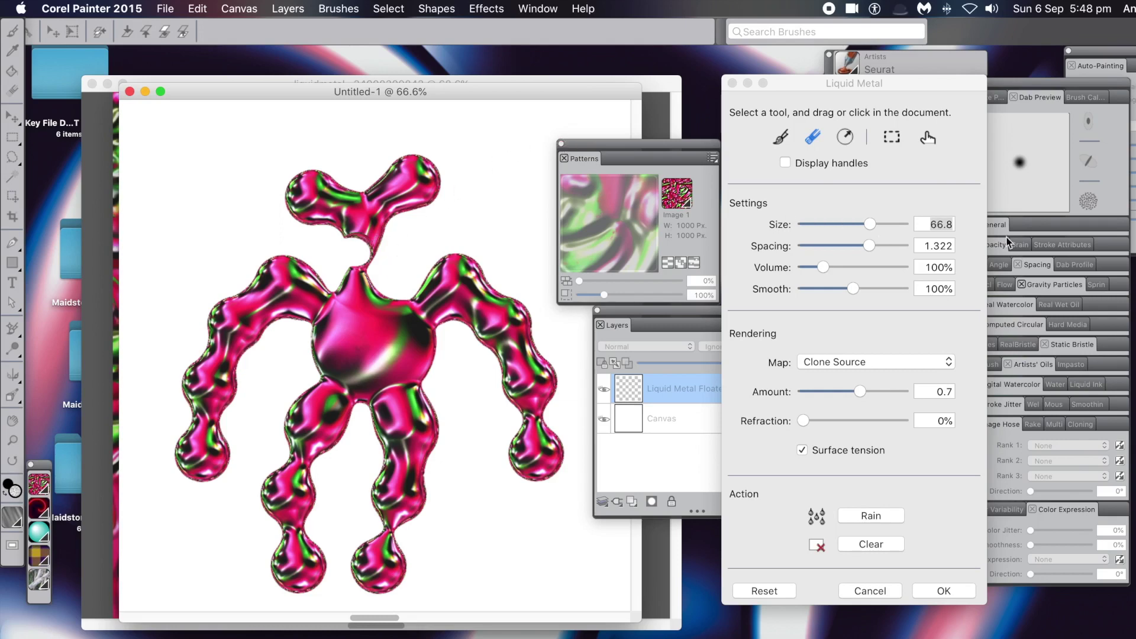
{"action": "left_click_drag", "start_coordinate": [872, 225], "coordinate": [820, 224]}
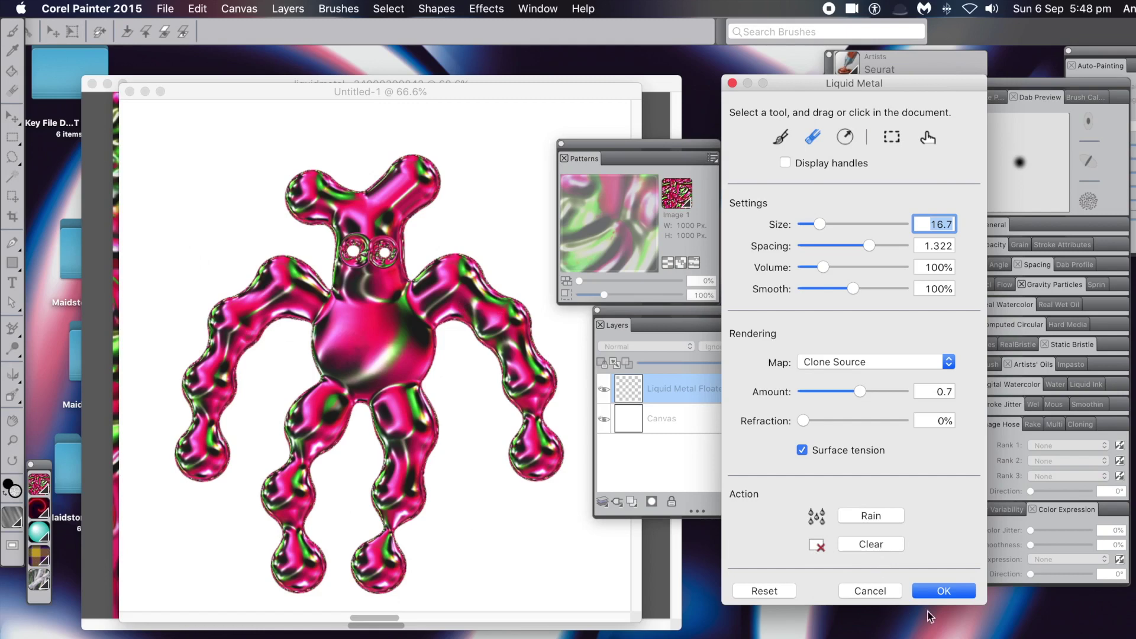
{"action": "left_click", "coordinate": [957, 591]}
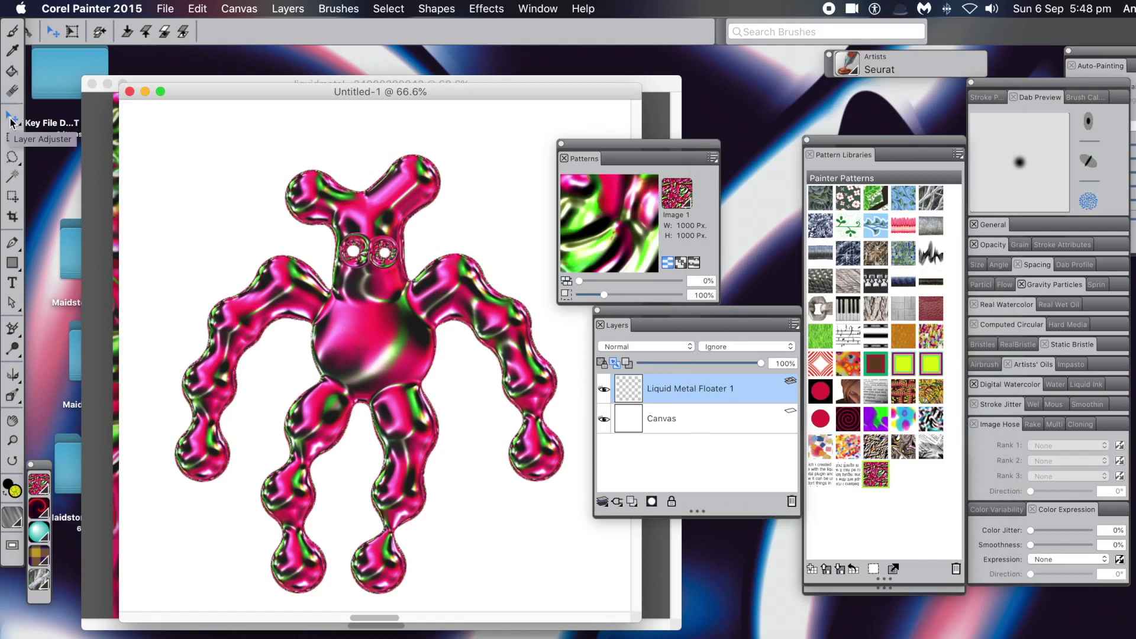
- Move the liquid metal figure toward the canvas's upper left and place a duplicate of its layer overlapping to the lower right
{"action": "left_click_drag", "start_coordinate": [407, 294], "coordinate": [333, 308]}
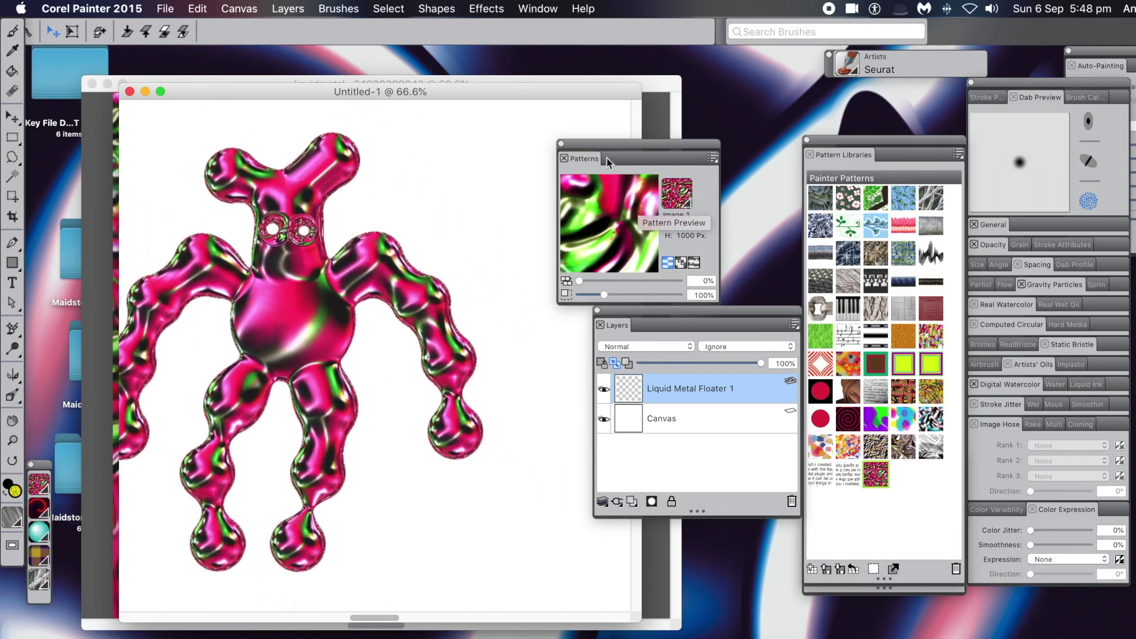
{"action": "left_click_drag", "start_coordinate": [610, 150], "coordinate": [763, 151]}
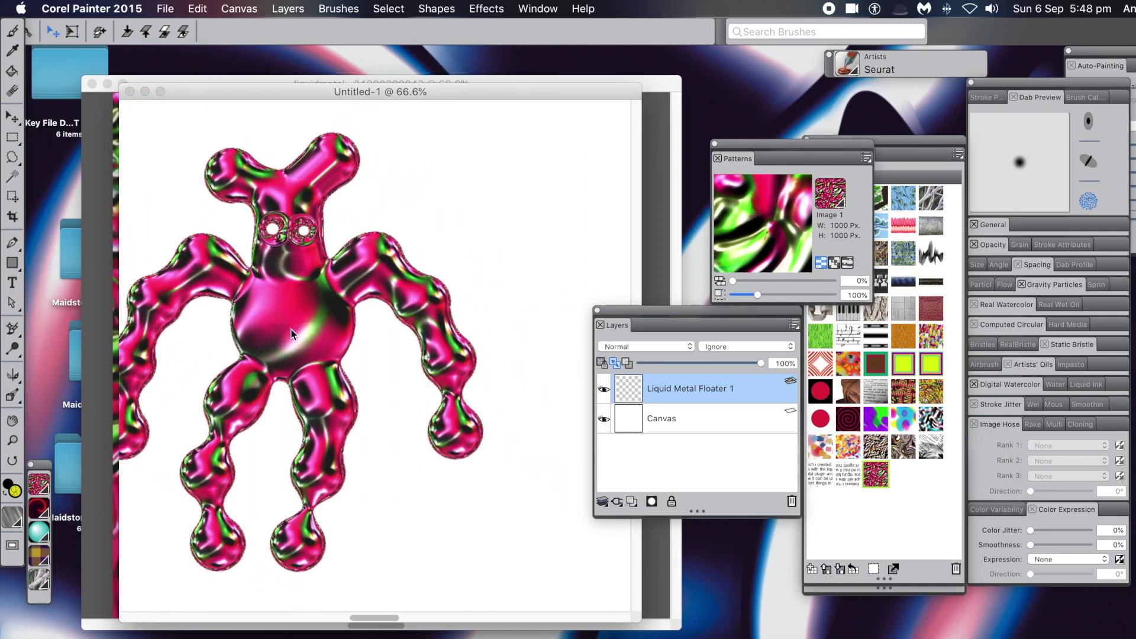
{"action": "left_click_drag", "start_coordinate": [285, 334], "coordinate": [425, 376]}
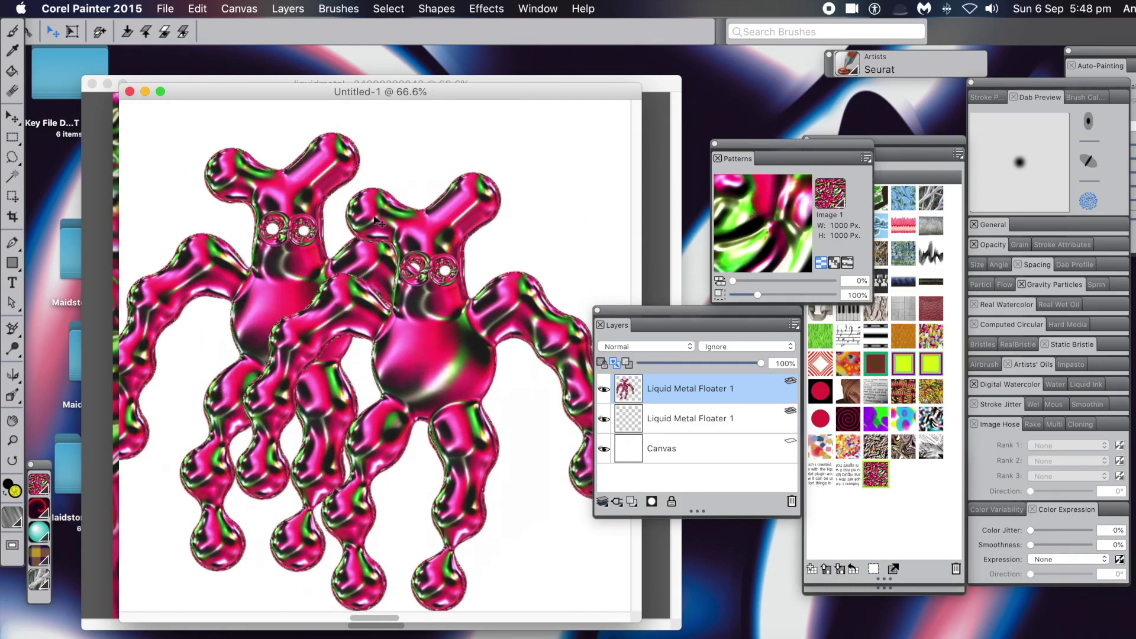
- Move the duplicate figure level beside the original and apply a drop shadow with offsets 5 and 7, 63% opacity and radius 10, collapsed to one layer
{"action": "left_click_drag", "start_coordinate": [435, 255], "coordinate": [475, 201]}
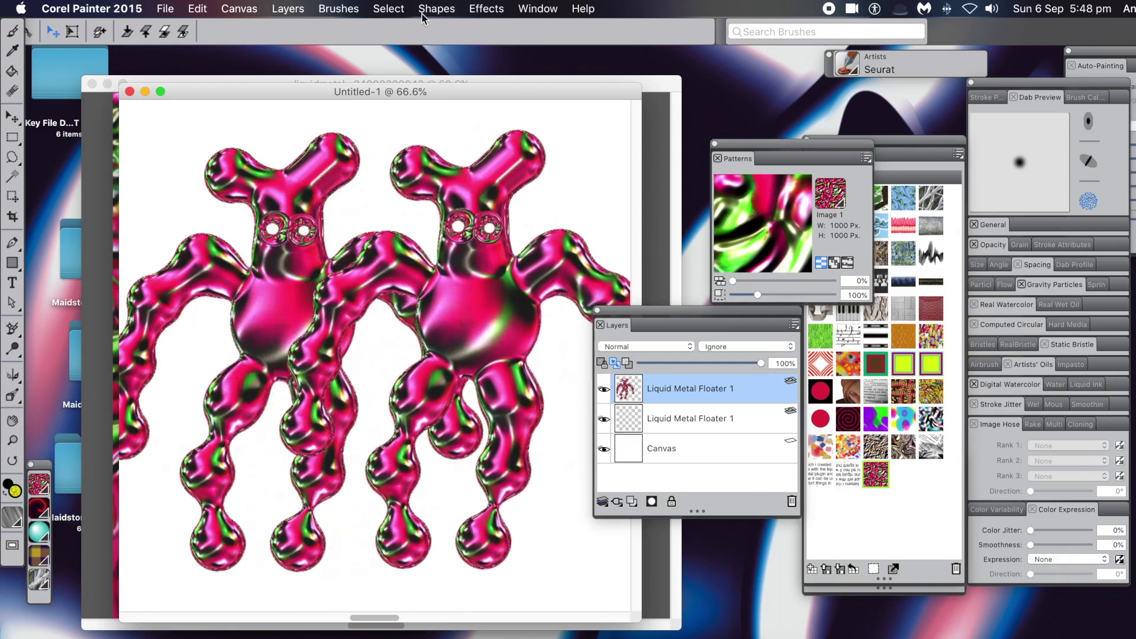
{"action": "left_click", "coordinate": [487, 8]}
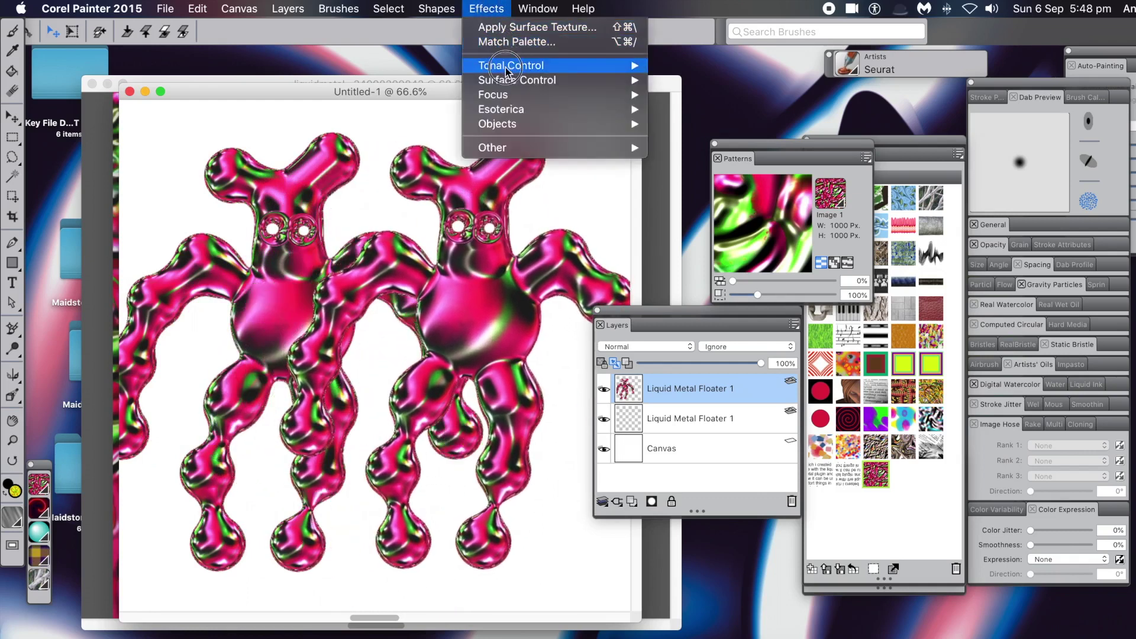
{"action": "mouse_move", "coordinate": [517, 85]}
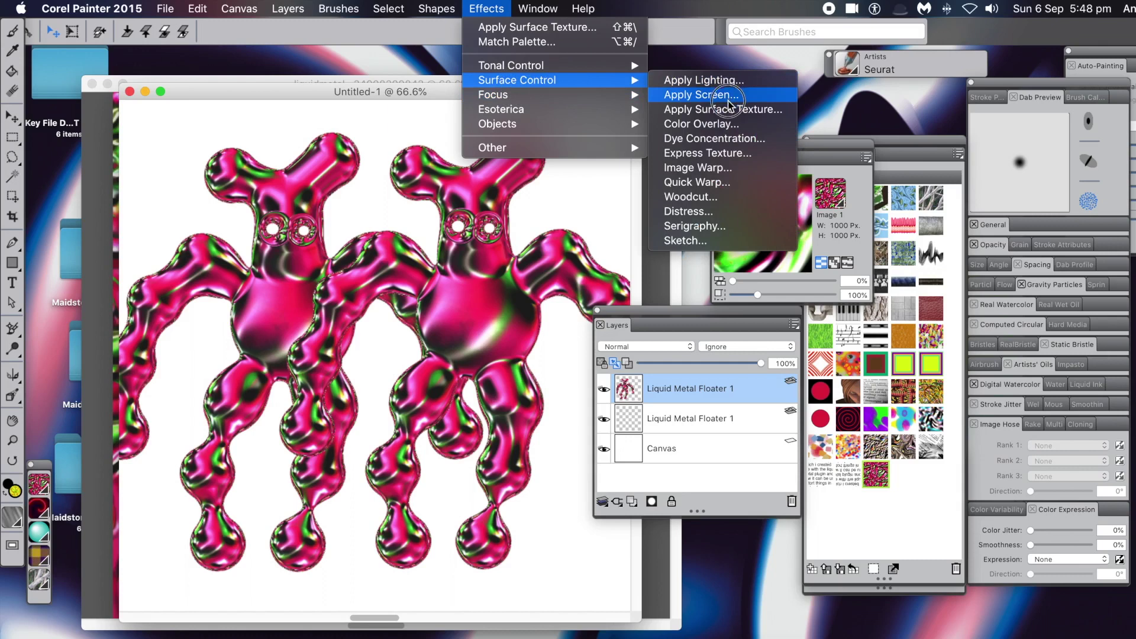
{"action": "mouse_move", "coordinate": [484, 129]}
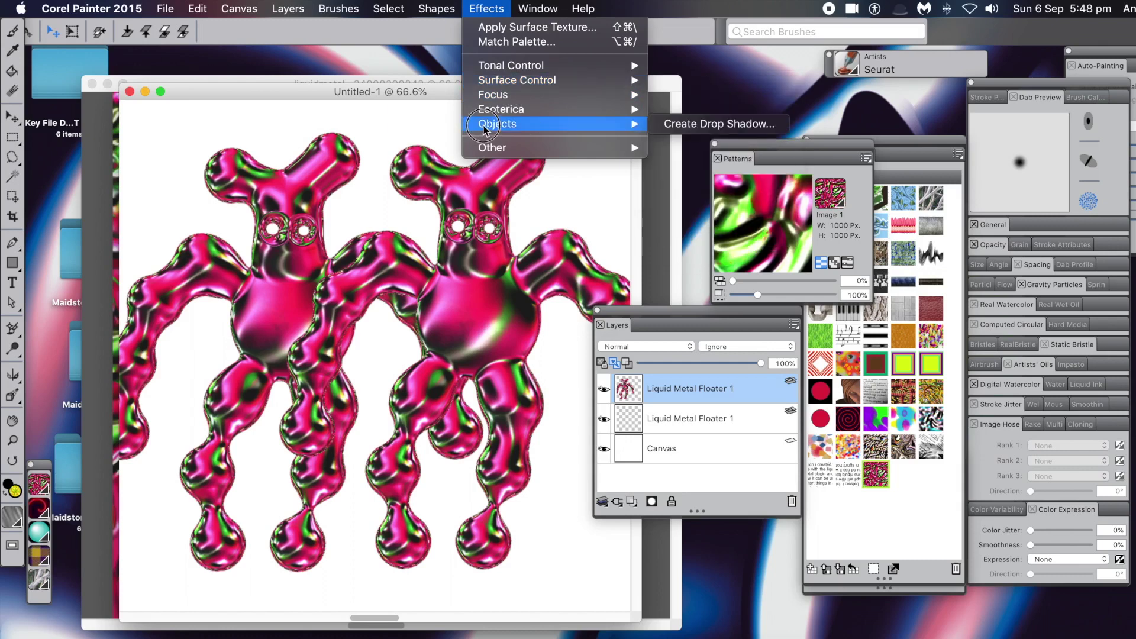
{"action": "left_click", "coordinate": [700, 125]}
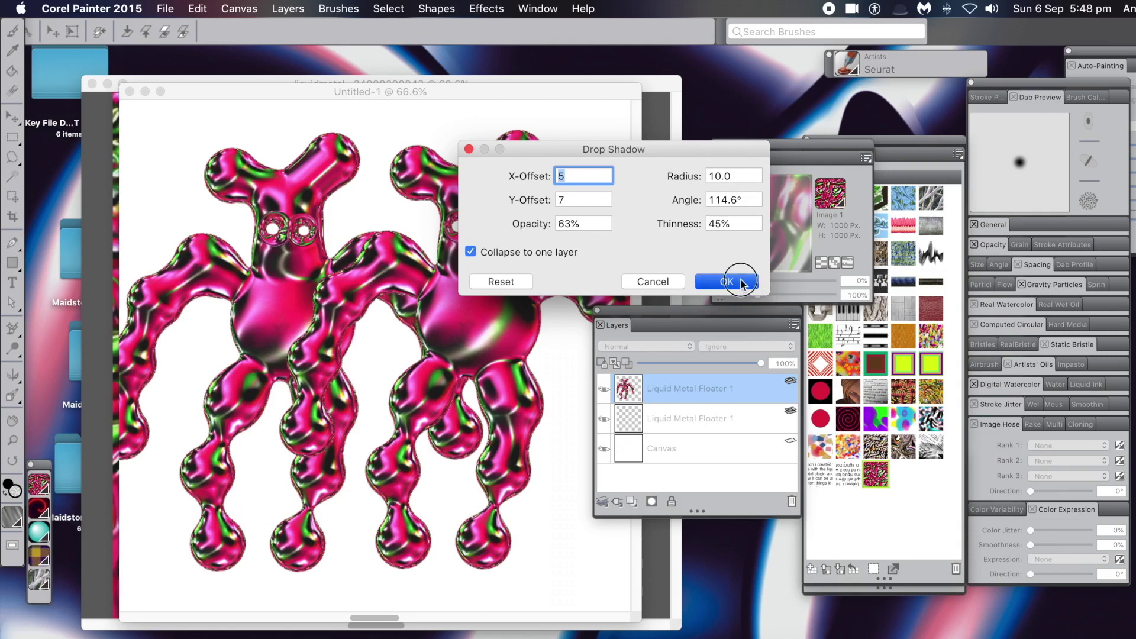
{"action": "key", "text": "Return"}
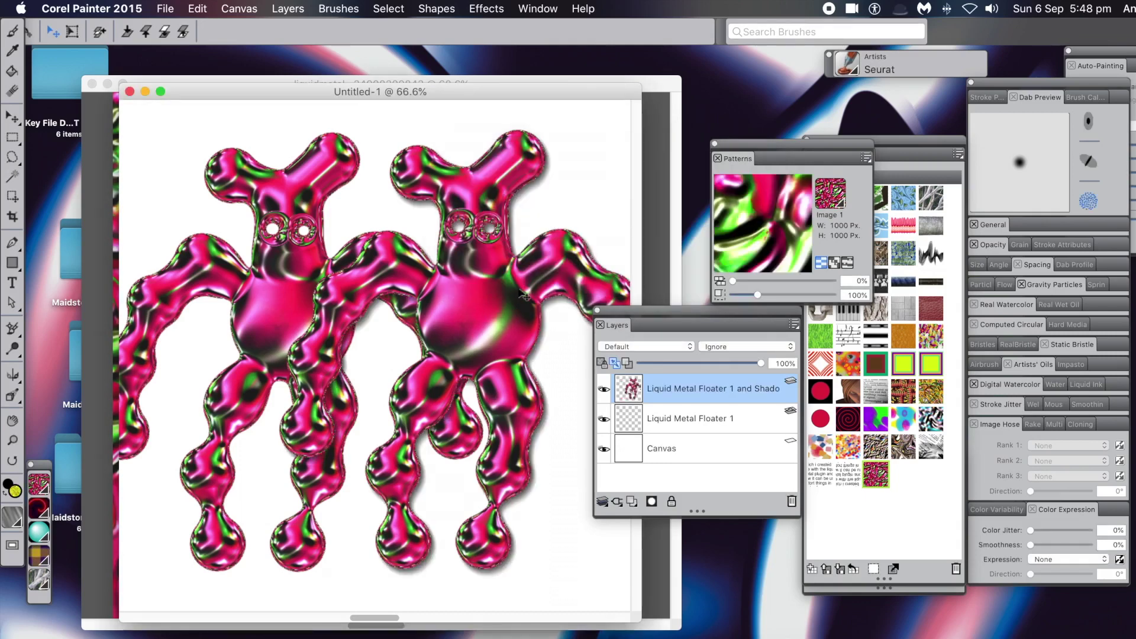
- Scale a duplicate of the shadowed figure to about half size and place copies between the large figures and at the canvas's lower left and lower right
{"action": "left_click_drag", "start_coordinate": [515, 293], "coordinate": [405, 321]}
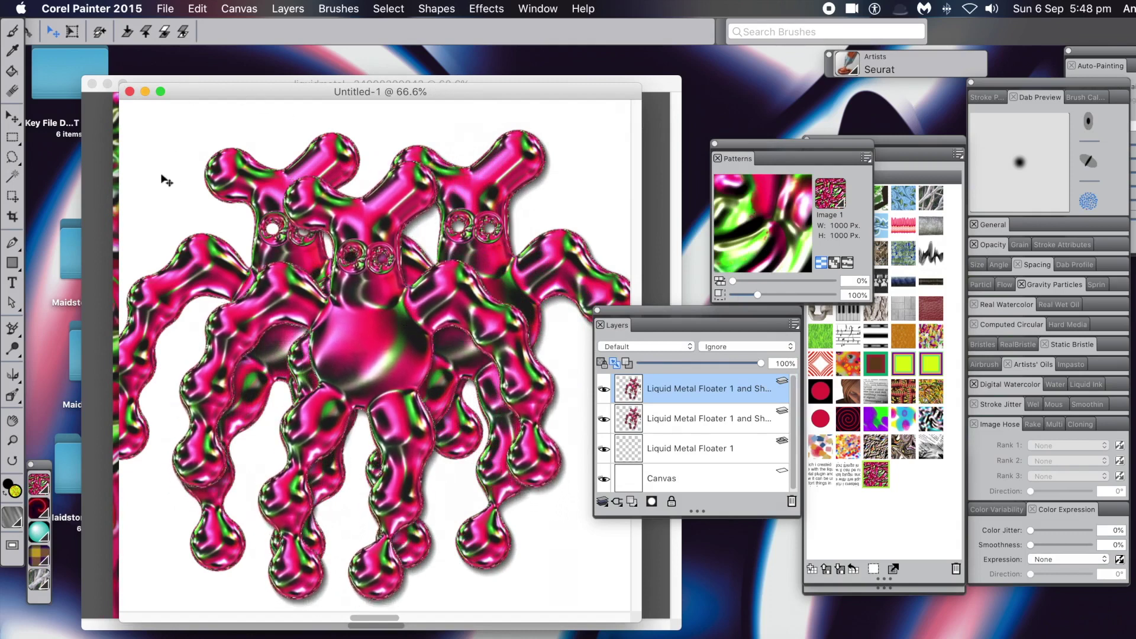
{"action": "left_click_drag", "start_coordinate": [13, 117], "coordinate": [54, 125]}
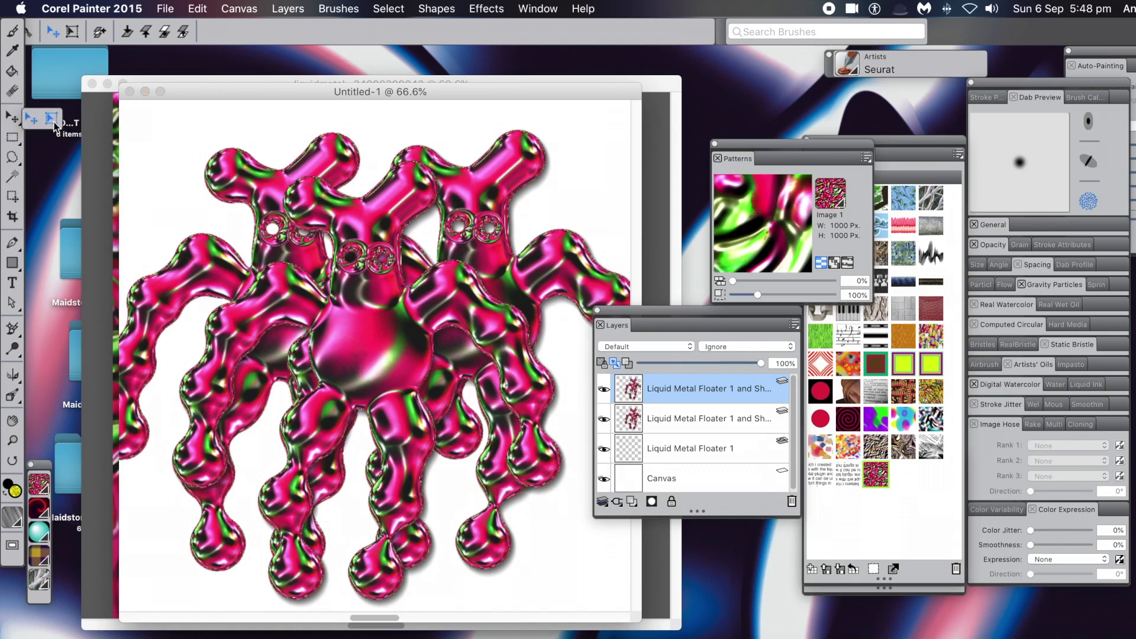
{"action": "left_click_drag", "start_coordinate": [54, 125], "coordinate": [56, 127]}
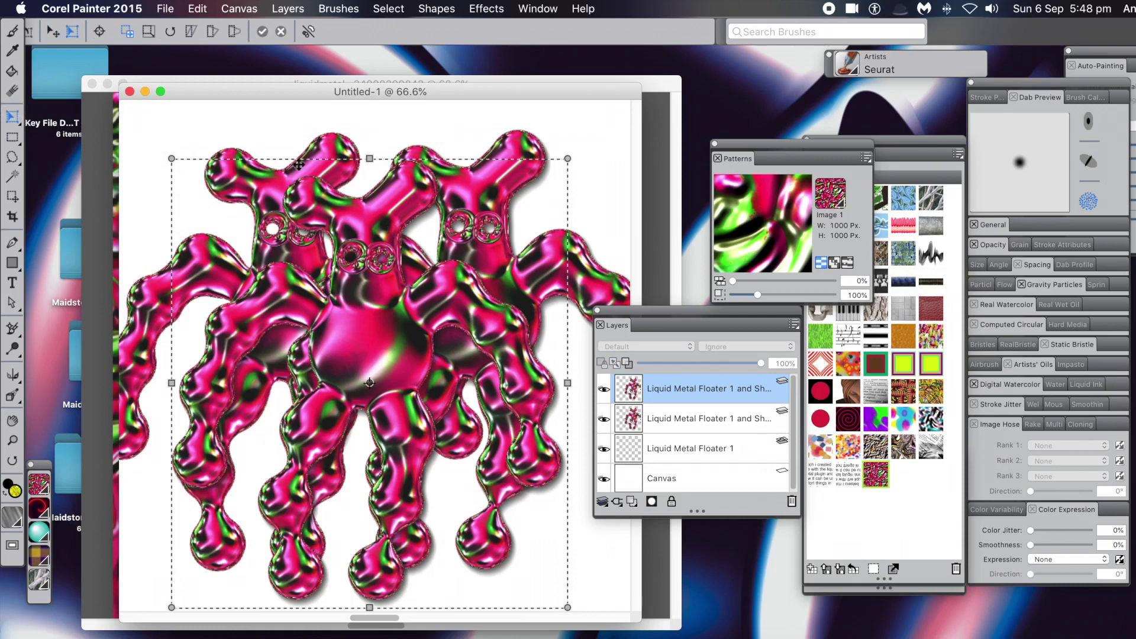
{"action": "left_click_drag", "start_coordinate": [173, 161], "coordinate": [358, 334]}
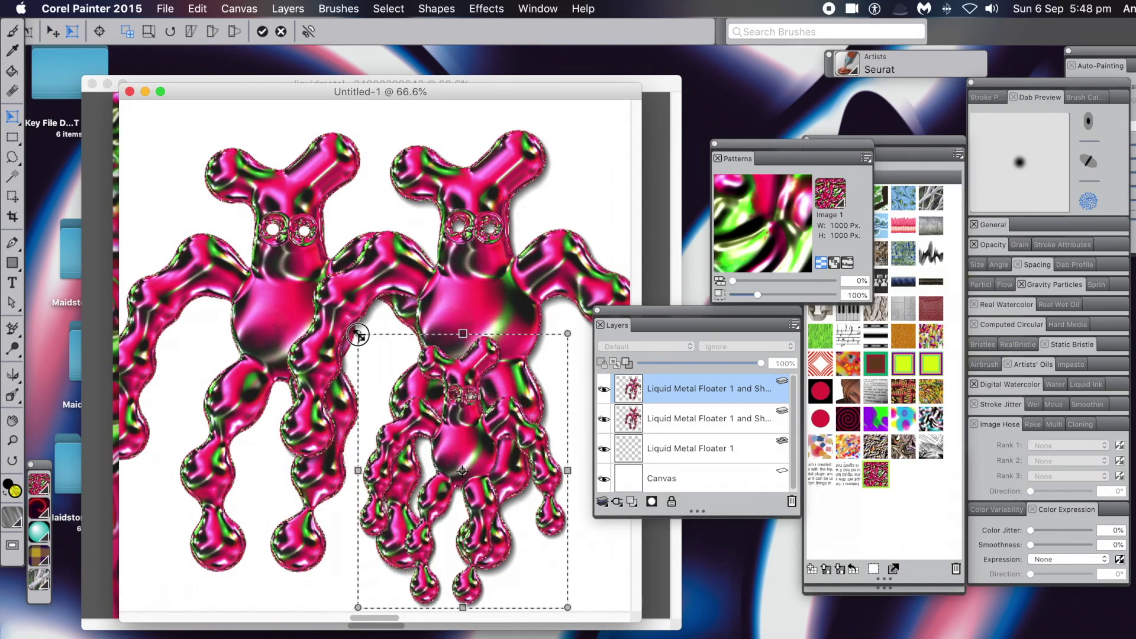
{"action": "left_click_drag", "start_coordinate": [470, 408], "coordinate": [389, 367]}
{"action": "key", "text": "f"}
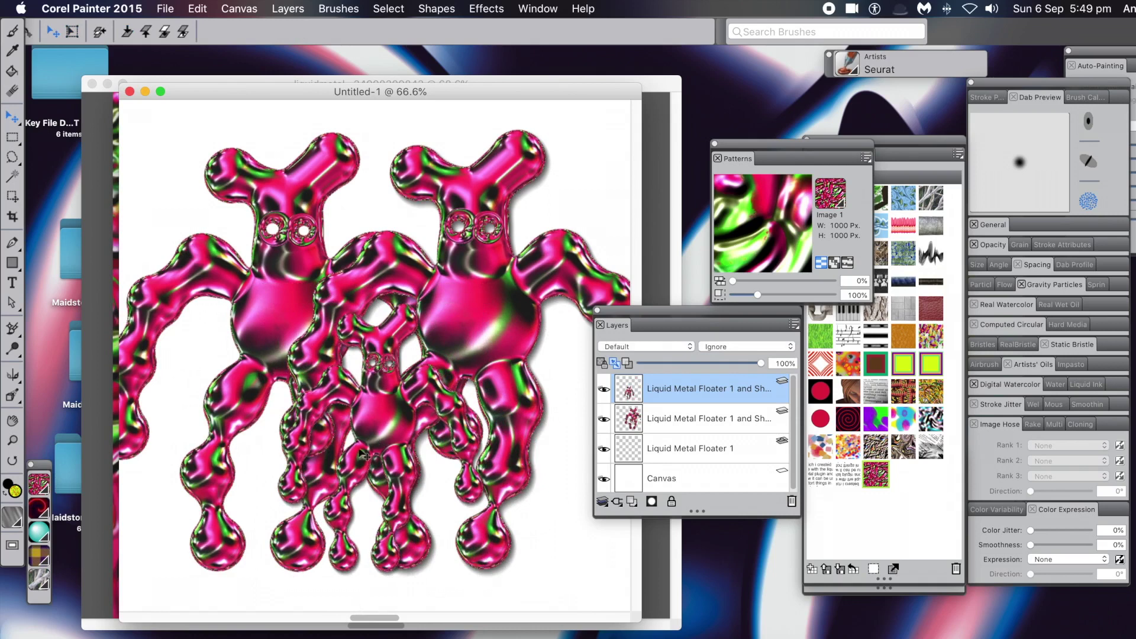
{"action": "left_click_drag", "start_coordinate": [386, 422], "coordinate": [202, 510]}
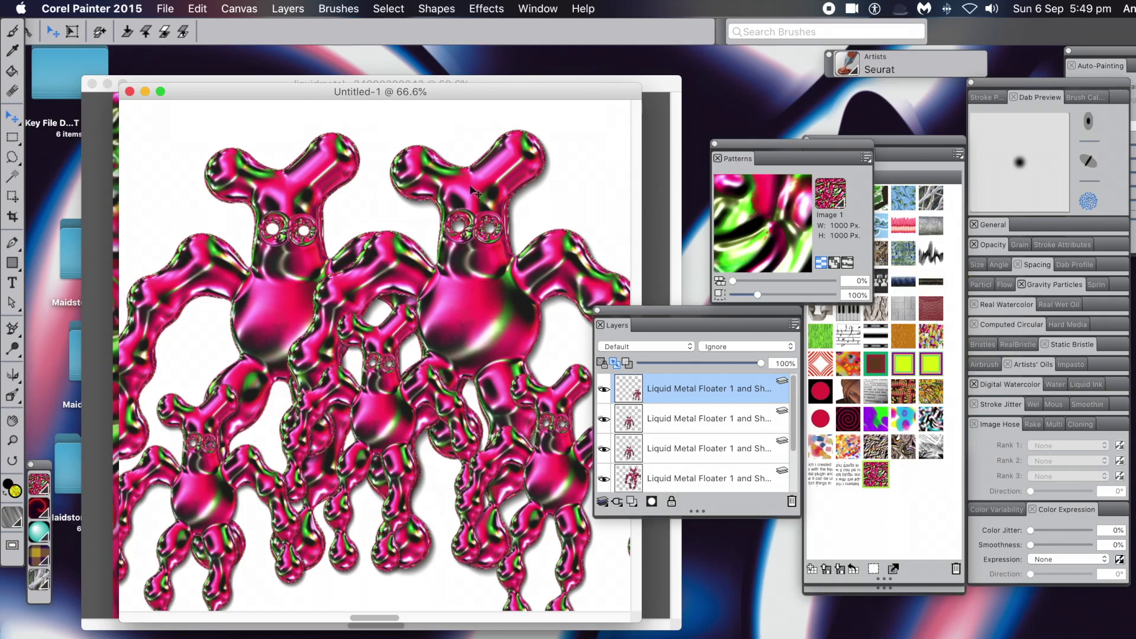
- Recolour the lower-left small figure purple using Adjust Colors with saturation 34% and value -24%, and place a duplicate of it between the two right-hand figures' legs
{"action": "left_click", "coordinate": [484, 10]}
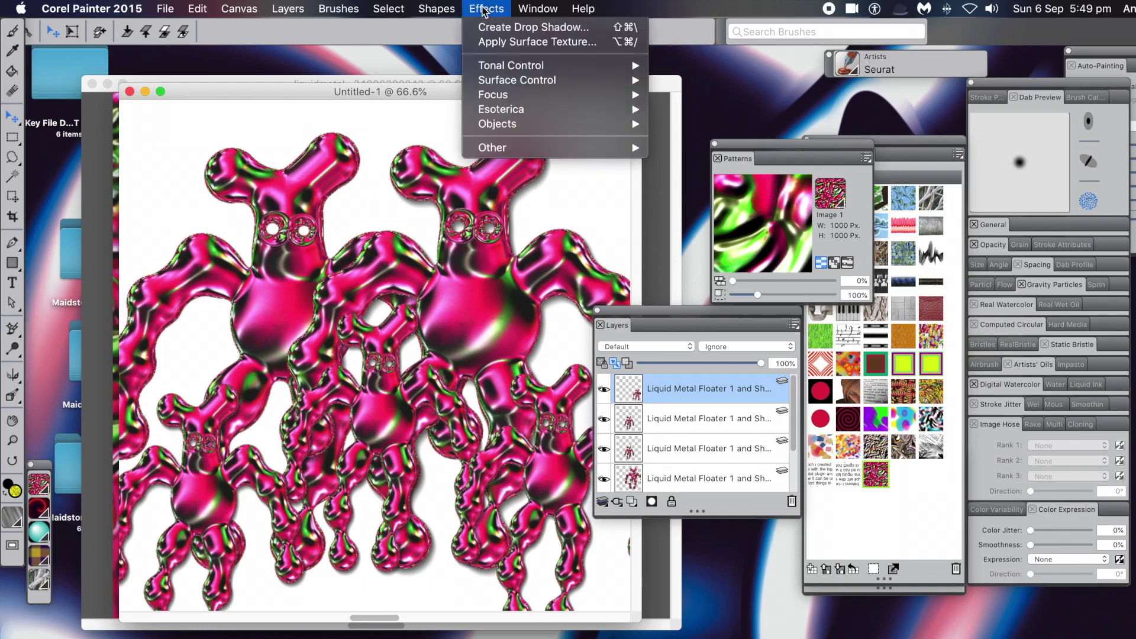
{"action": "mouse_move", "coordinate": [493, 67]}
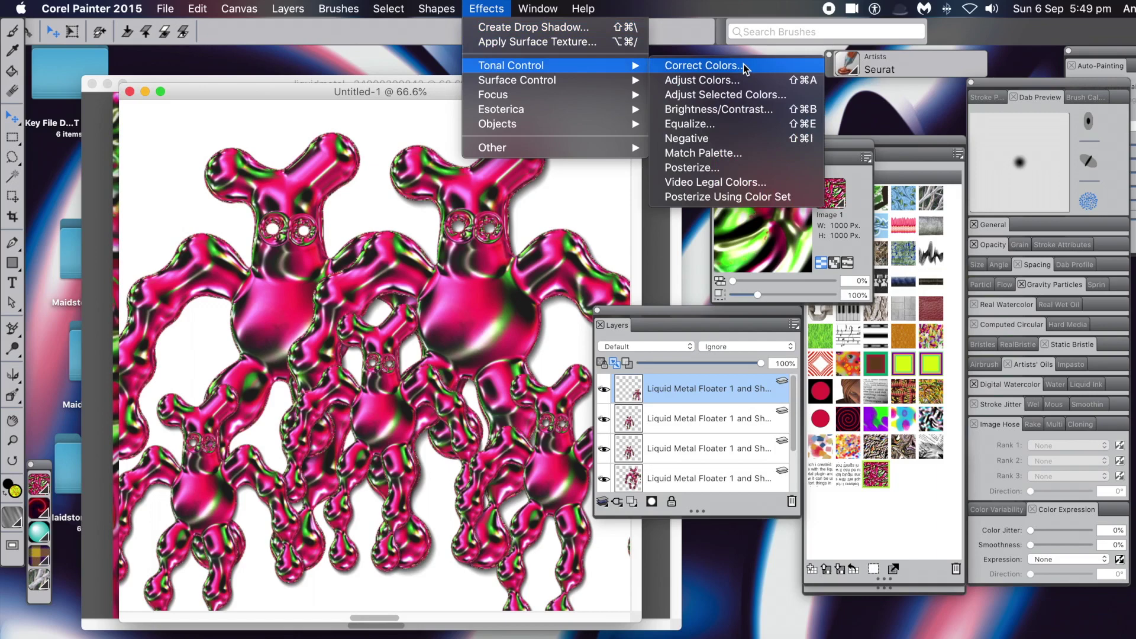
{"action": "left_click", "coordinate": [744, 82]}
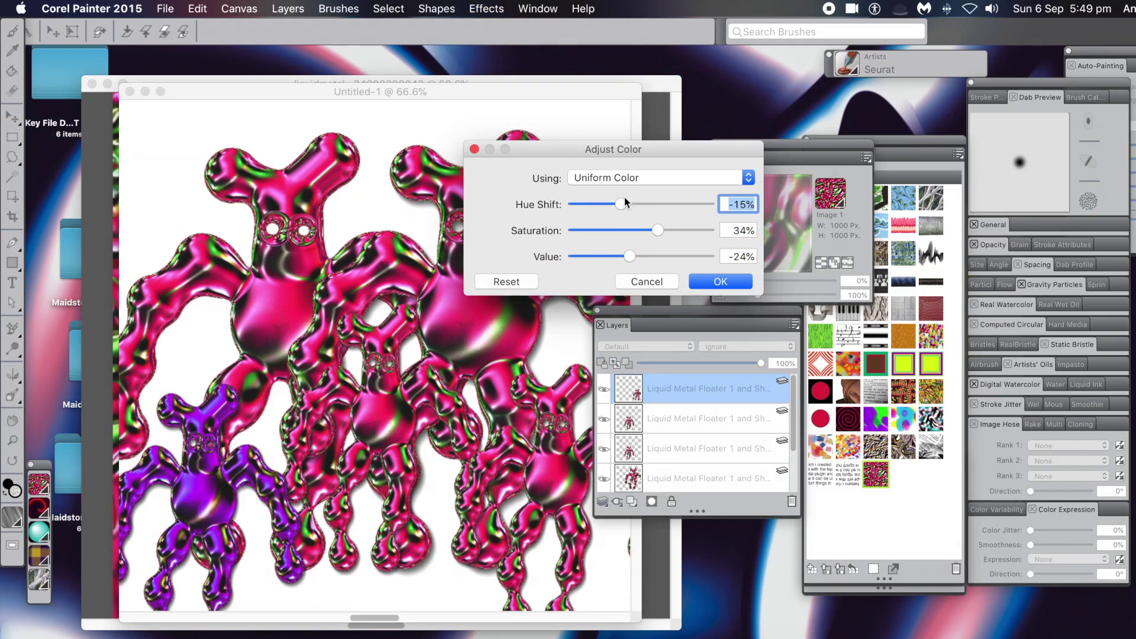
{"action": "mouse_move", "coordinate": [621, 200]}
{"action": "left_mouse_down"}
{"action": "mouse_move", "coordinate": [631, 203]}
{"action": "mouse_move", "coordinate": [617, 204]}
{"action": "left_mouse_up"}
{"action": "left_click", "coordinate": [728, 277]}
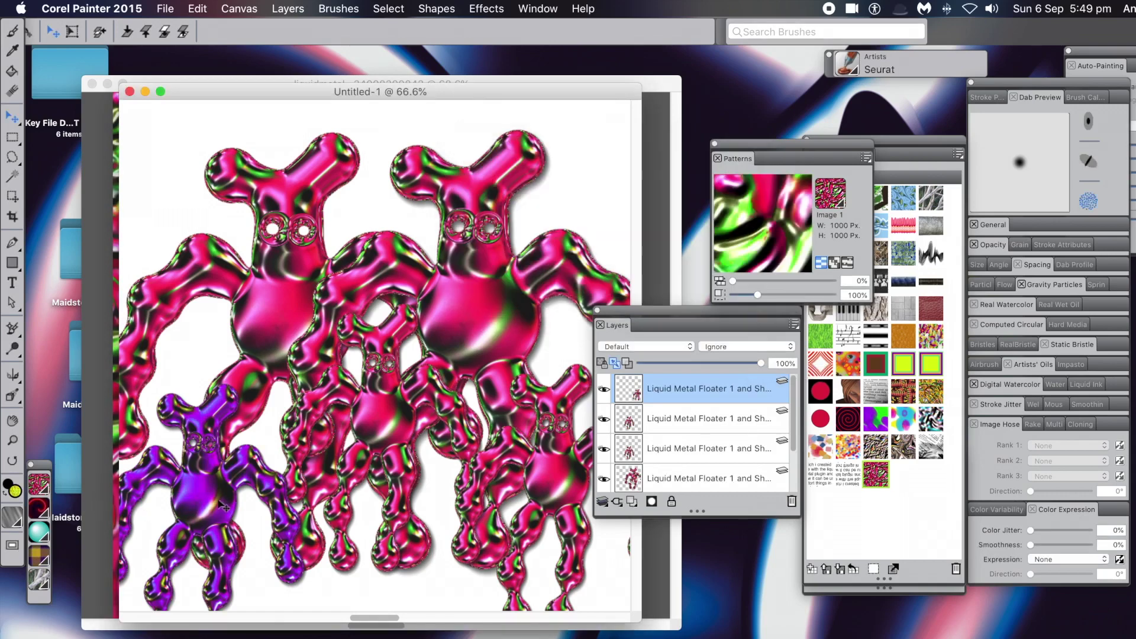
{"action": "left_click_drag", "start_coordinate": [219, 504], "coordinate": [472, 540]}
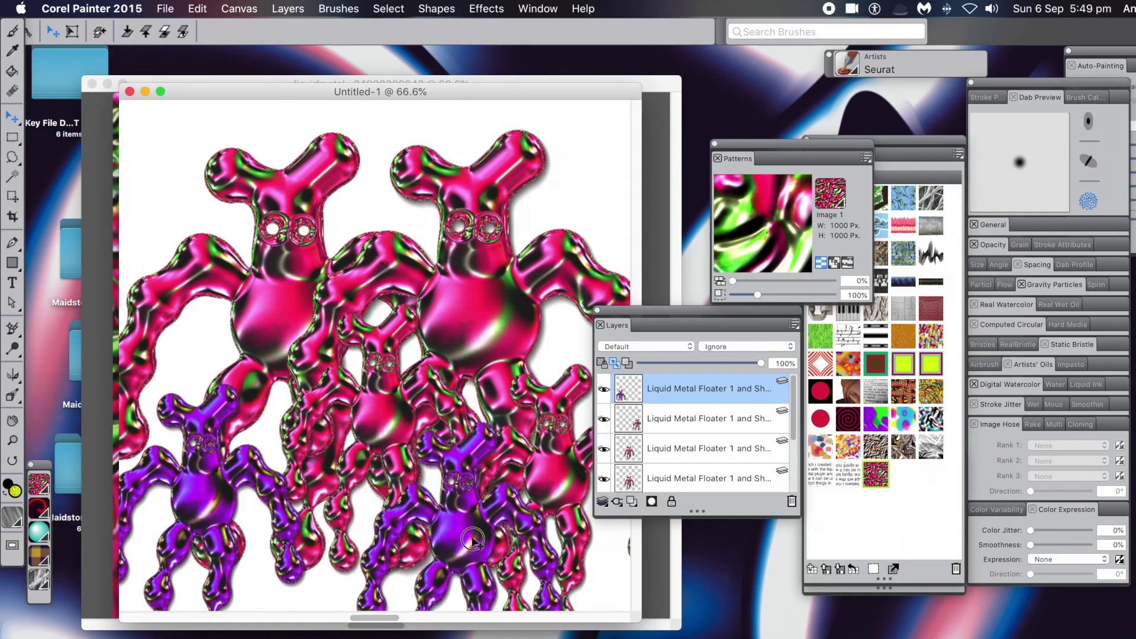